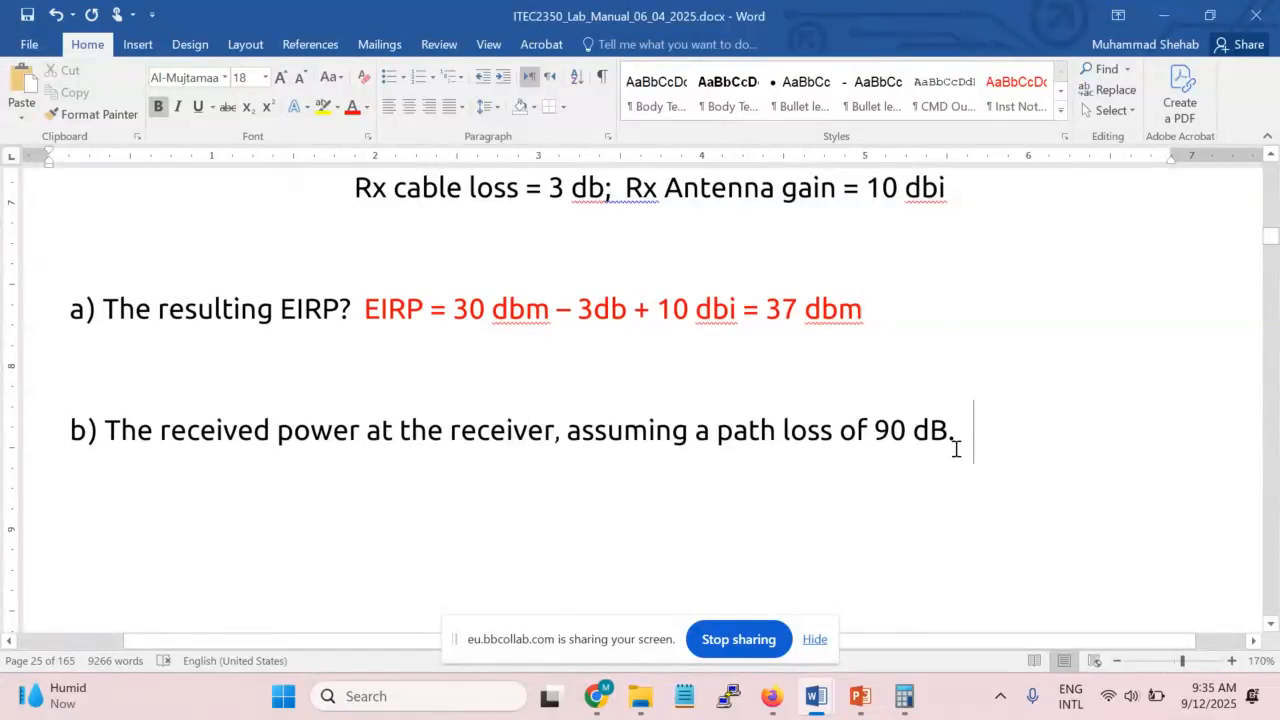
Add the bold words 'Received power' on the line directly below question b
{"action": "key", "text": "Return"}
{"action": "scroll", "coordinate": [492, 482], "scroll_direction": "up", "scroll_amount": 1}
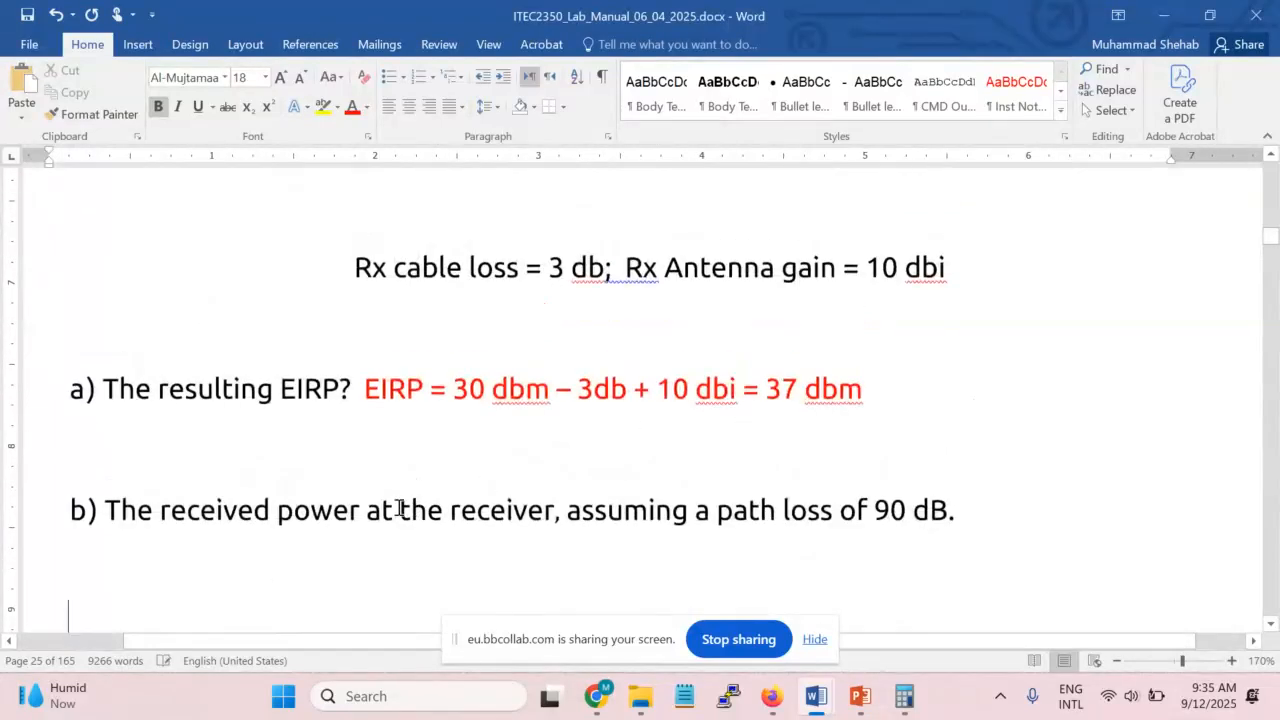
{"action": "scroll", "coordinate": [350, 506], "scroll_direction": "down", "scroll_amount": 1}
{"action": "type", "text": "Recei"}
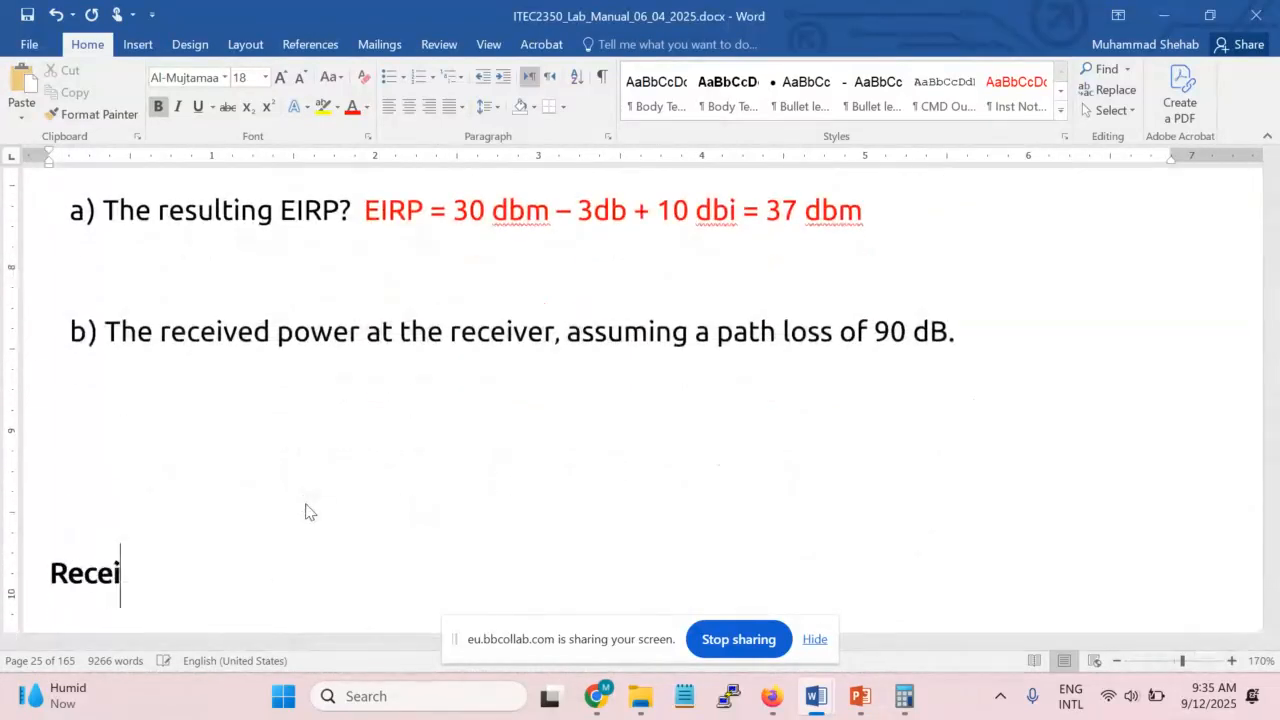
{"action": "type", "text": "ved power"}
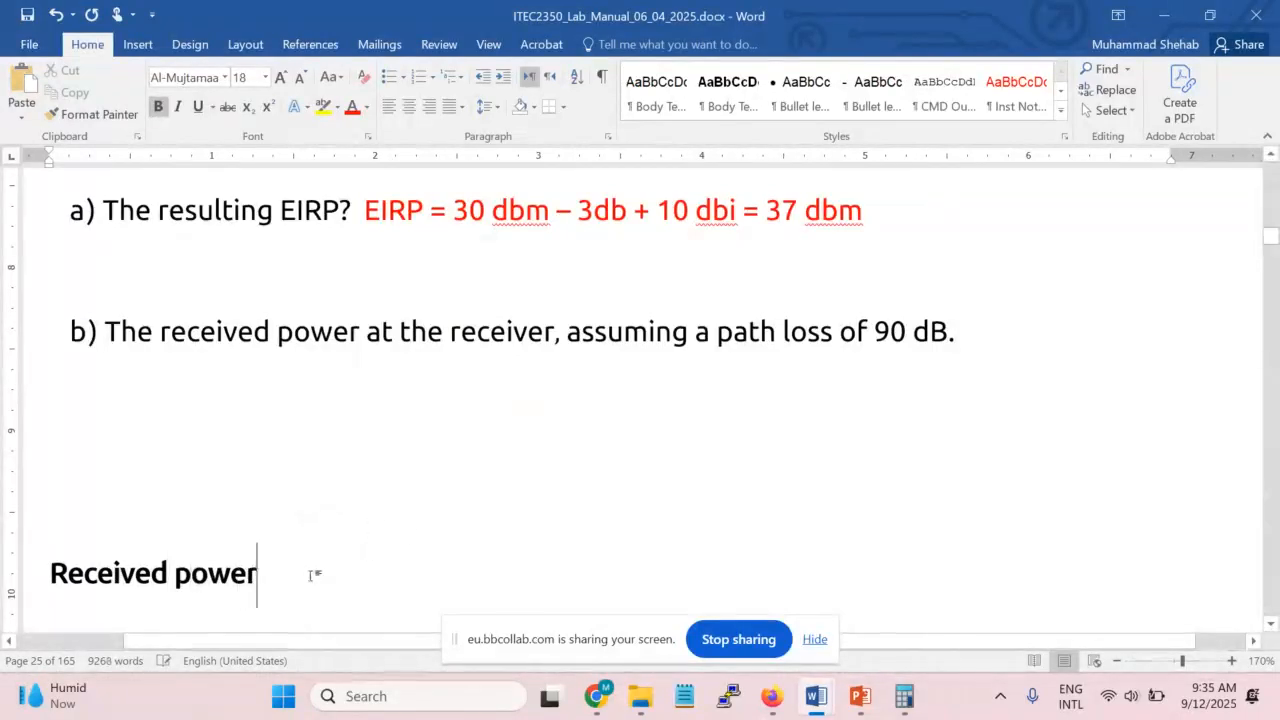
{"action": "left_click", "coordinate": [148, 537]}
{"action": "key", "text": "BackSpace"}
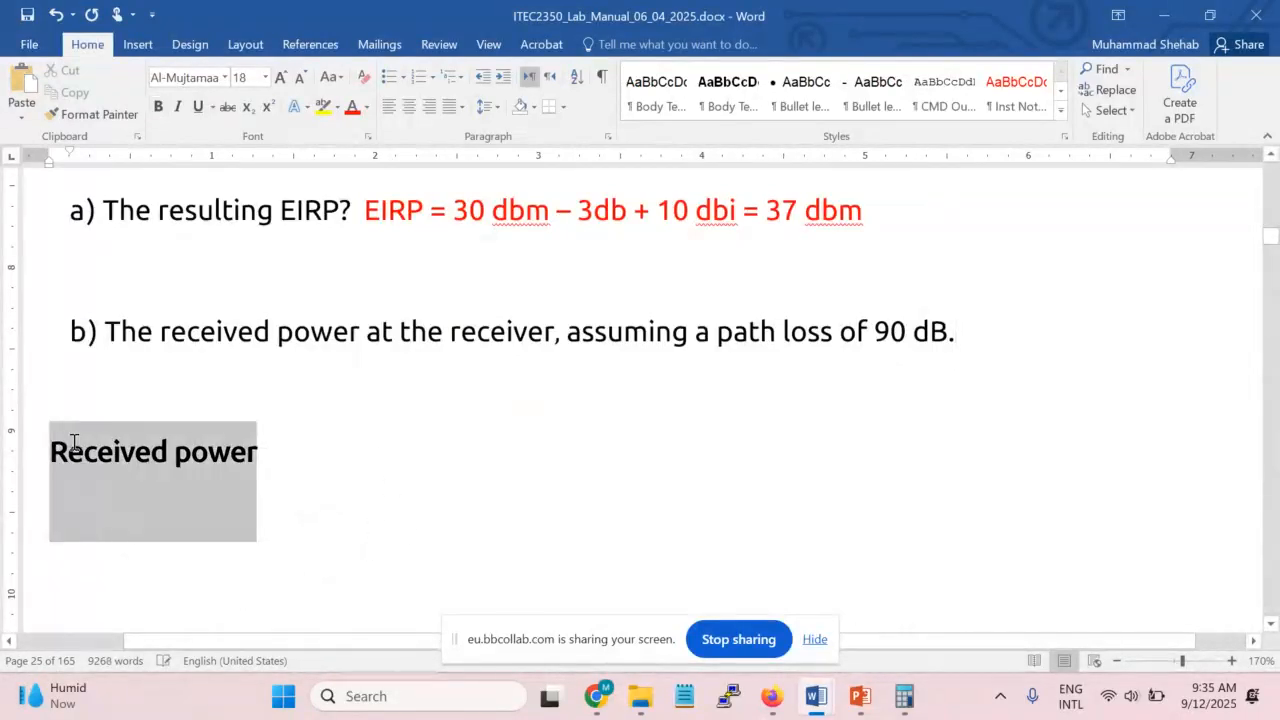
Make 'Received power' red font instead of red highlight
{"action": "left_click_drag", "start_coordinate": [389, 462], "coordinate": [52, 452]}
{"action": "left_click", "coordinate": [337, 106]}
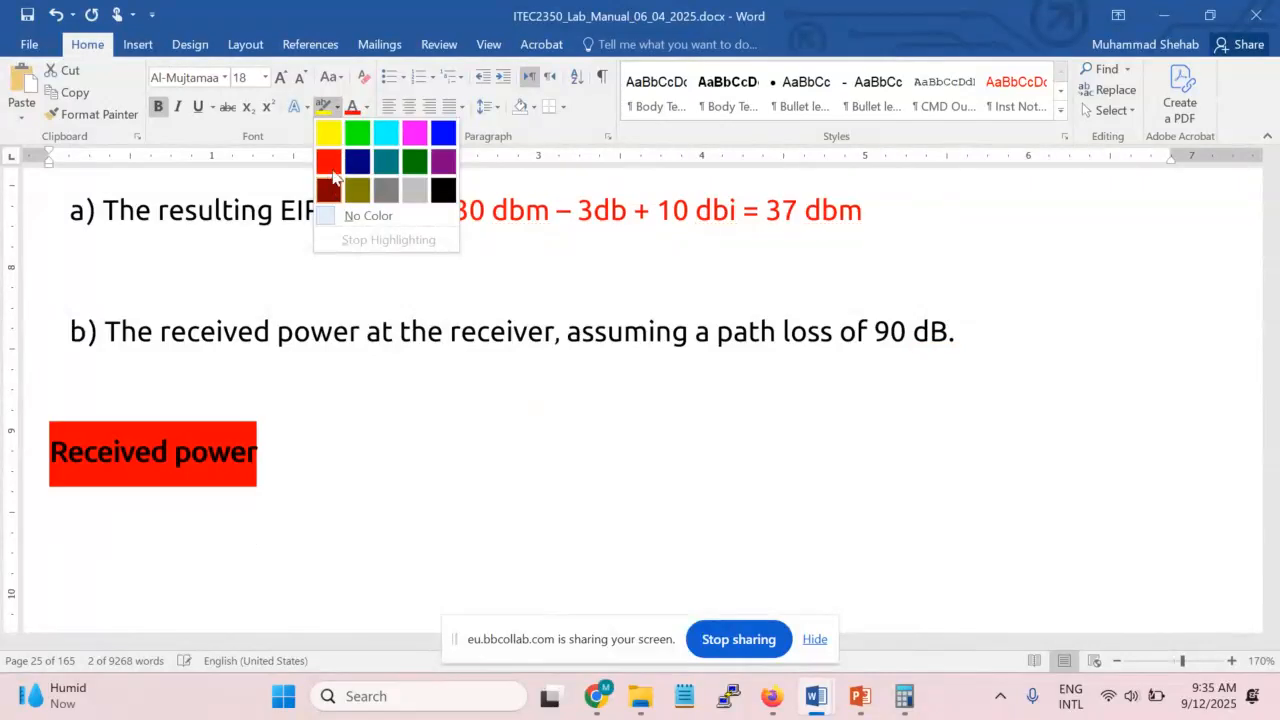
{"action": "left_click", "coordinate": [329, 152]}
{"action": "key", "text": "ctrl+z"}
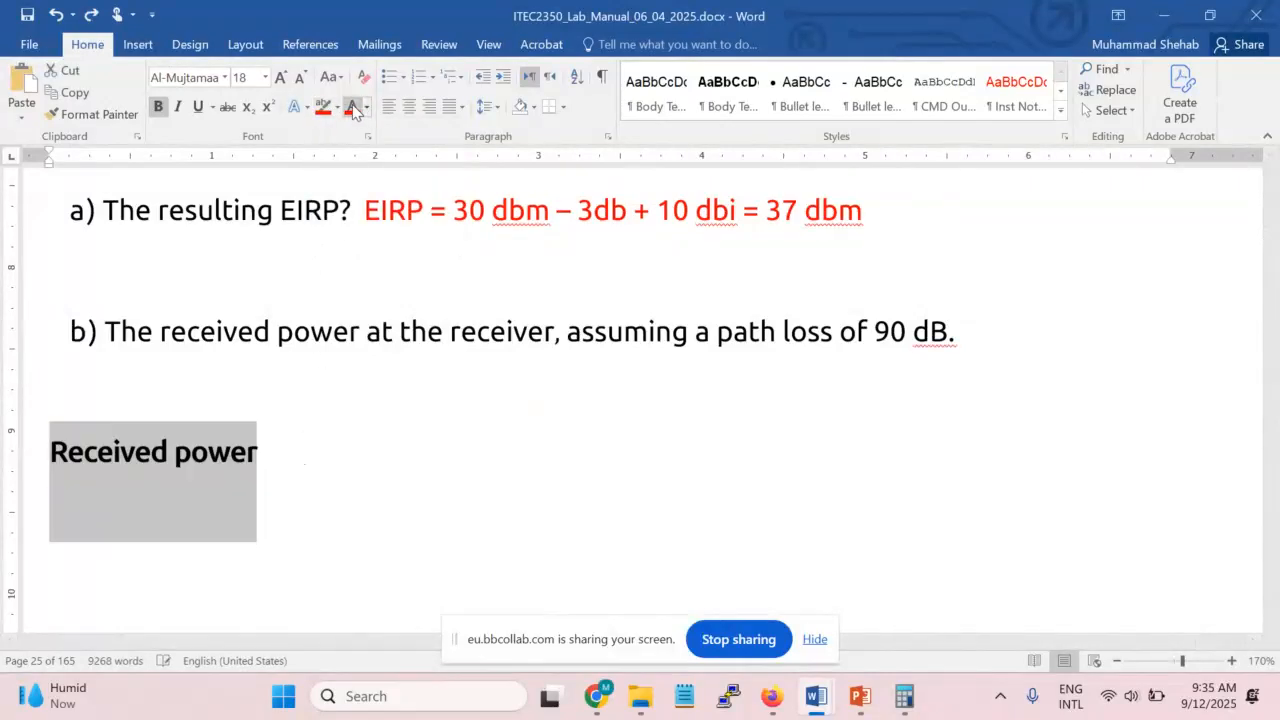
{"action": "left_click", "coordinate": [352, 106]}
Continue the red line with ' = EIRP -' and bring up the PowerPoint slides
{"action": "left_click", "coordinate": [310, 459]}
{"action": "type", "text": "= EIRP"}
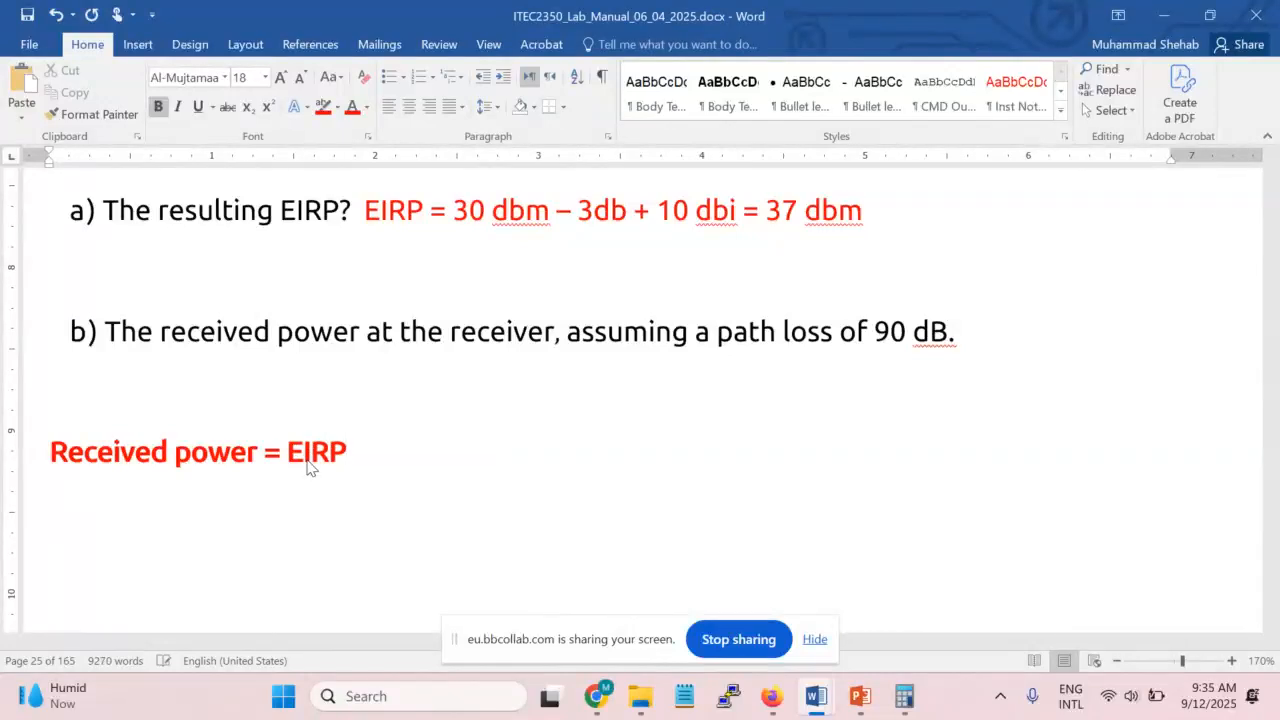
{"action": "type", "text": " -"}
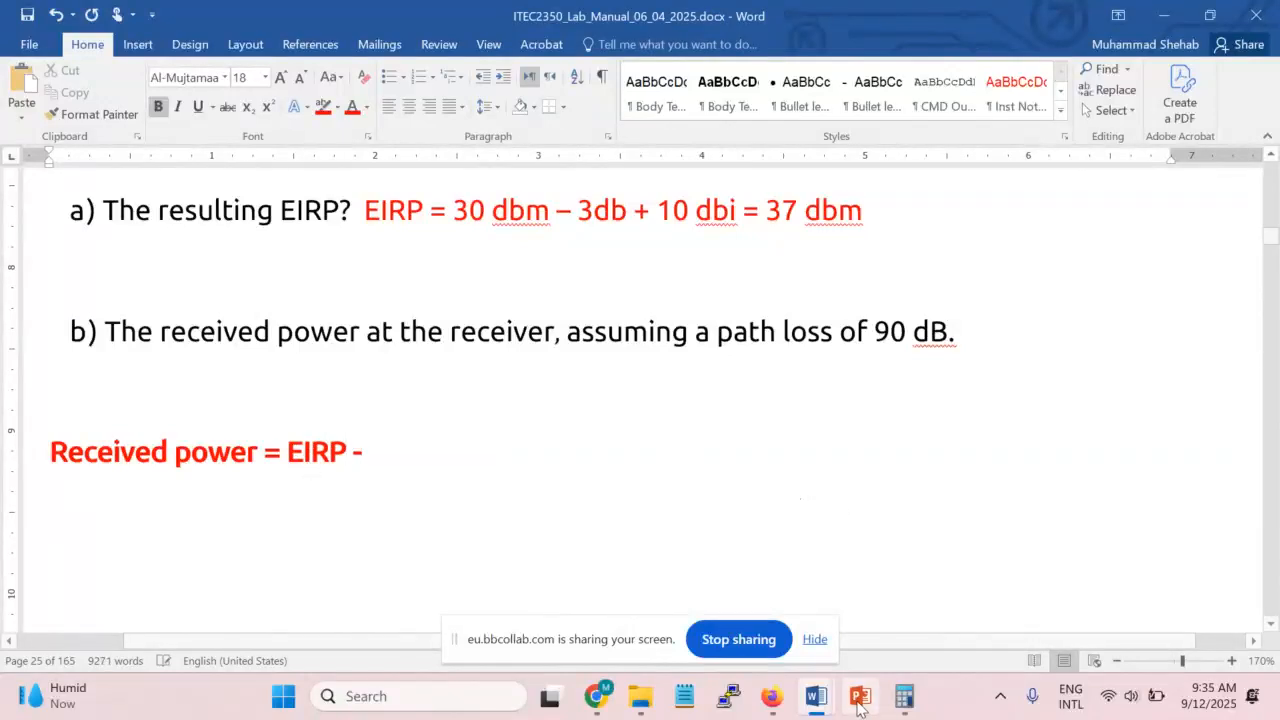
{"action": "left_click", "coordinate": [860, 696]}
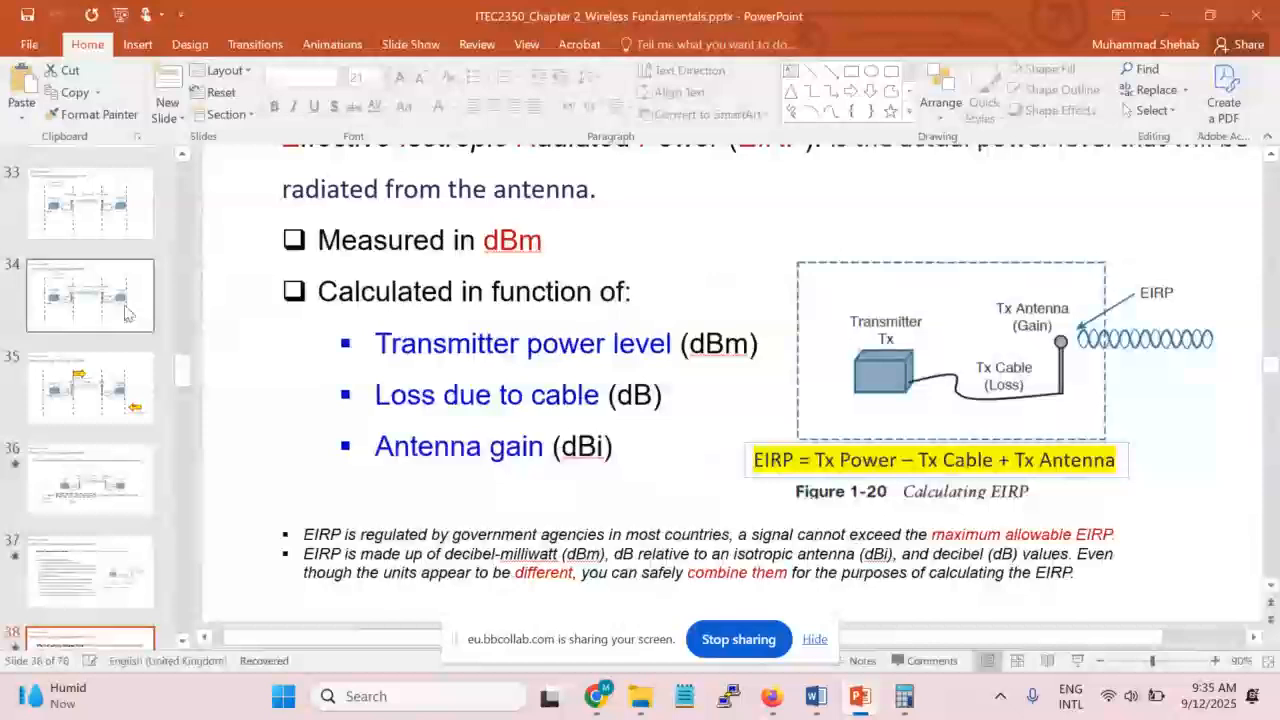
Look at slide 34's signal path and slide 35's EIRP/RSSI diagram, then go back to Word
{"action": "left_click", "coordinate": [90, 295]}
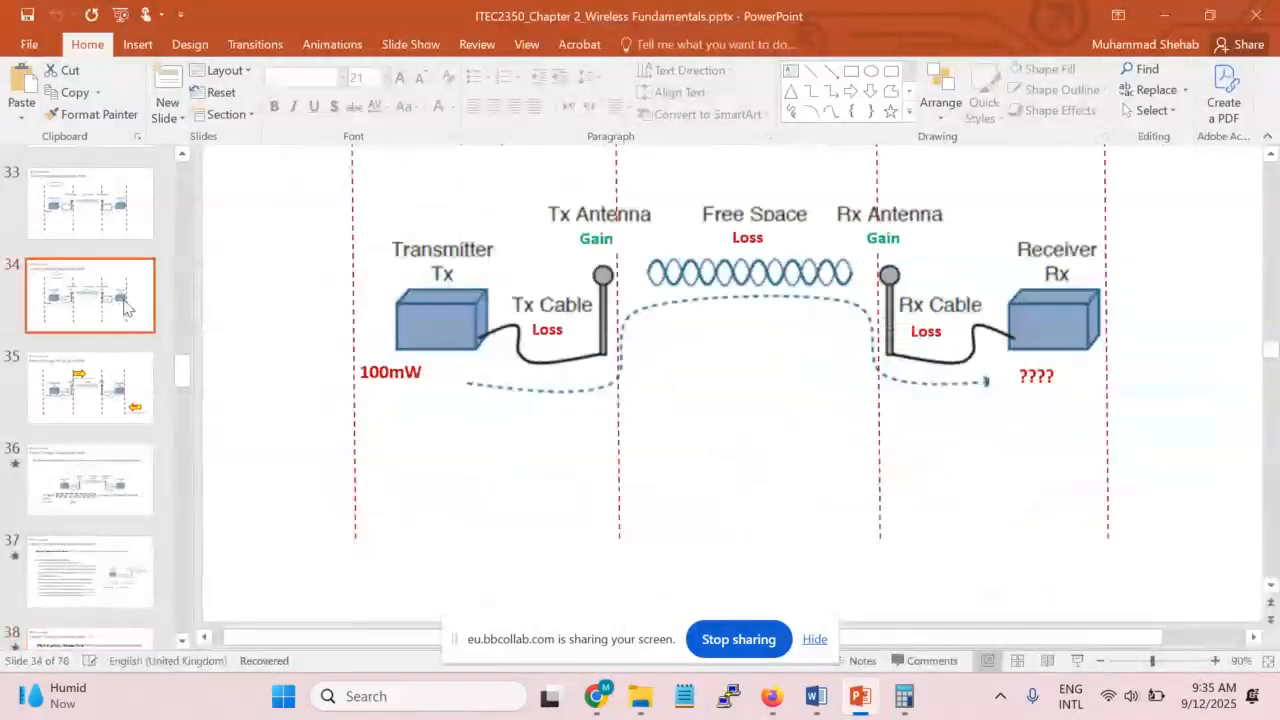
{"action": "scroll", "coordinate": [105, 290], "scroll_direction": "up", "scroll_amount": 3}
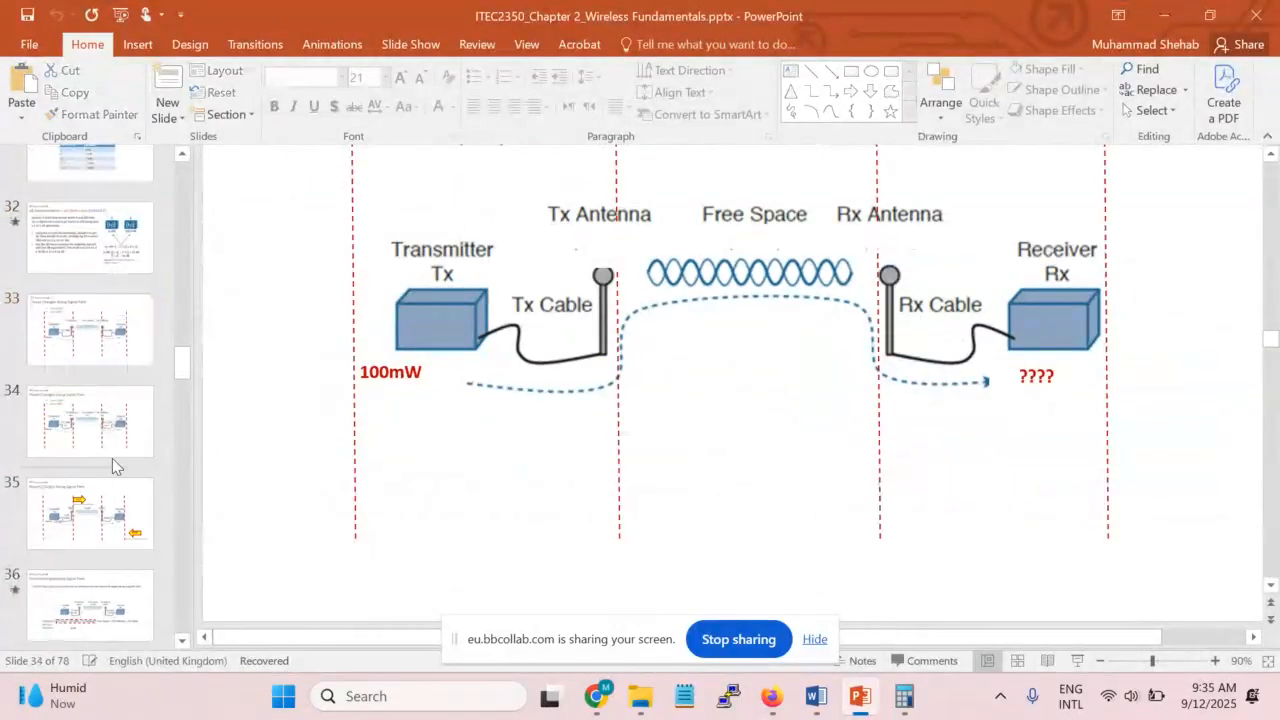
{"action": "left_click", "coordinate": [108, 516]}
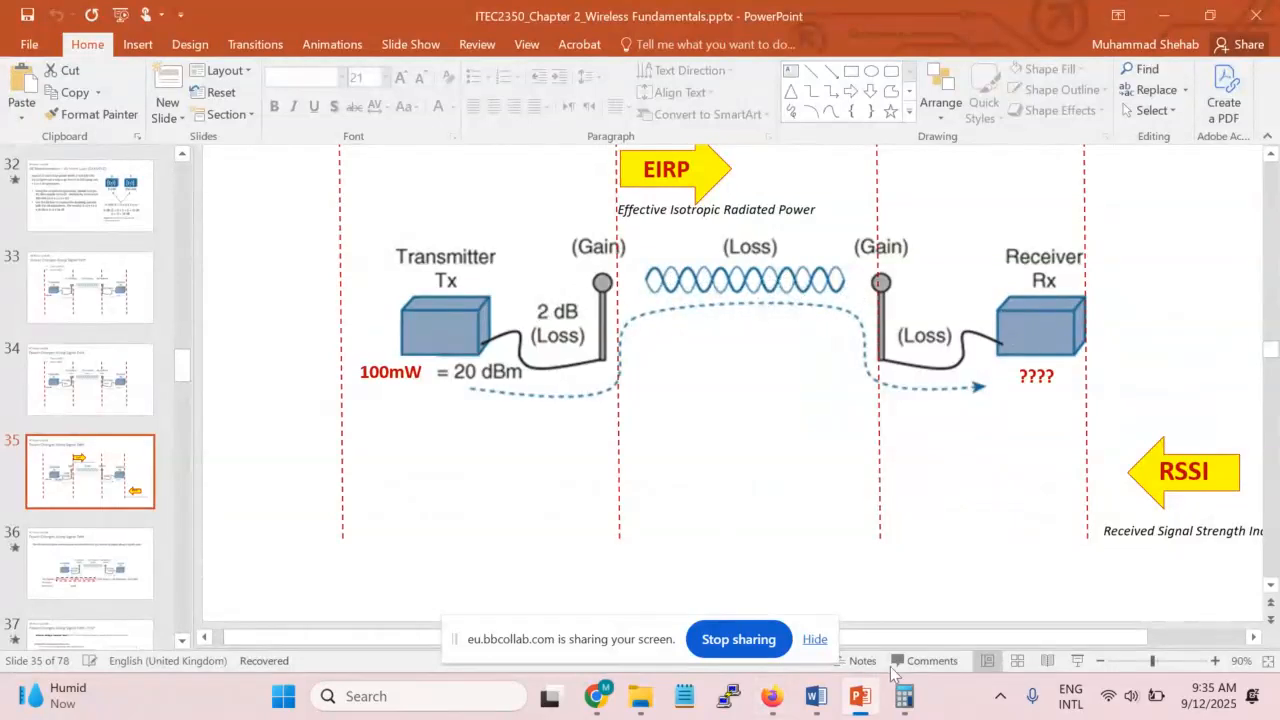
{"action": "left_click", "coordinate": [816, 696]}
{"action": "scroll", "coordinate": [797, 477], "scroll_direction": "up", "scroll_amount": 3}
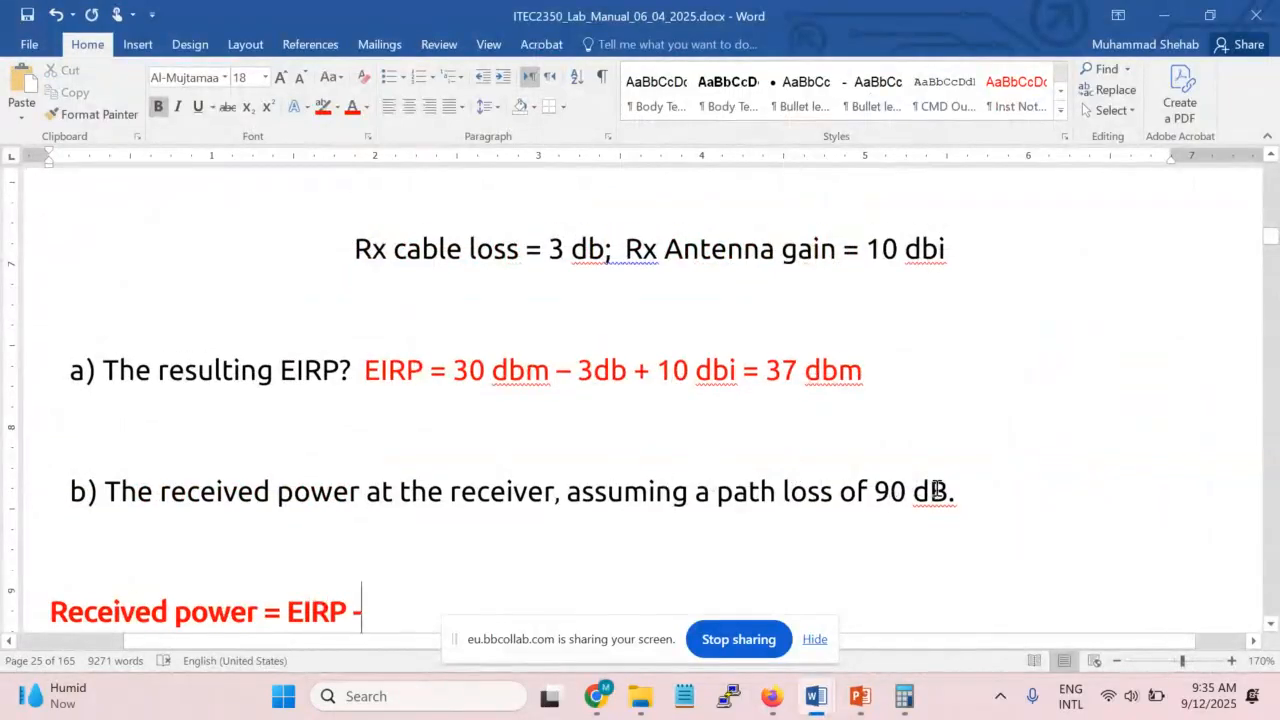
Complete the formula: Received power = EIRP - path loss + Rx antenna gain - RX cable loss
{"action": "scroll", "coordinate": [528, 566], "scroll_direction": "down", "scroll_amount": 1}
{"action": "type", "text": "90 db"}
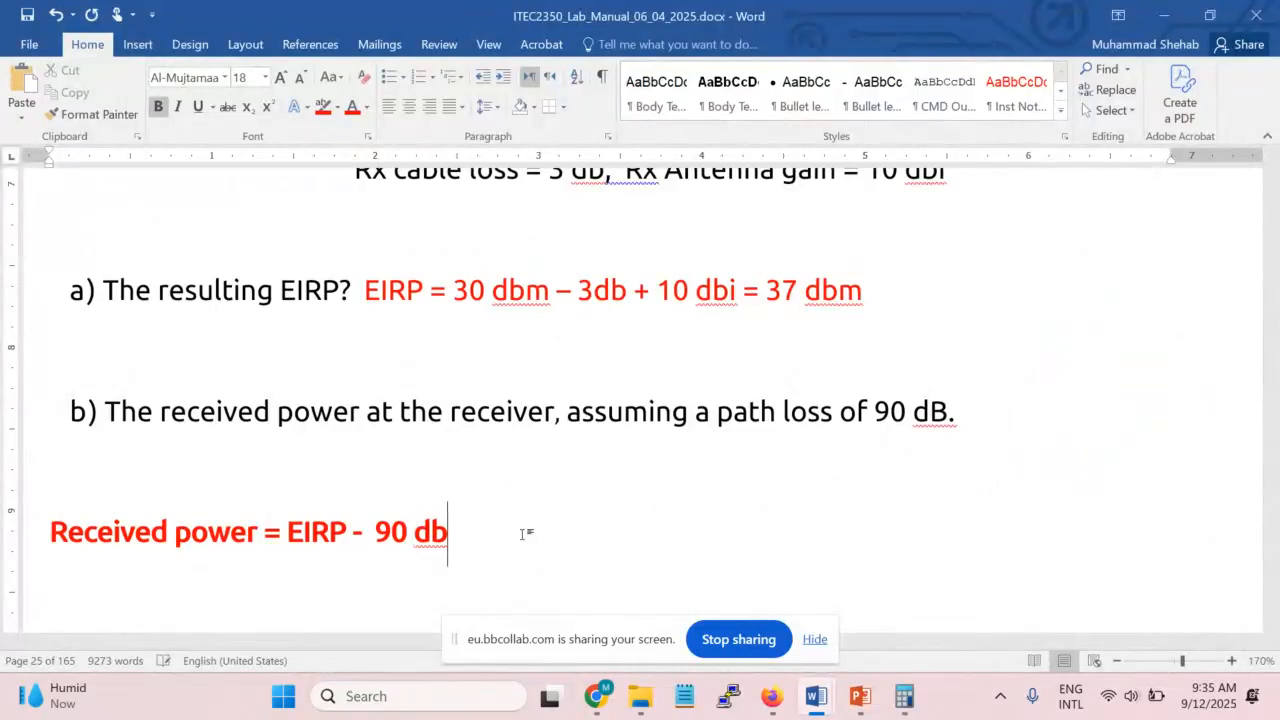
{"action": "key", "text": "BackSpace"}
{"action": "key", "text": "BackSpace"}
{"action": "key", "text": "BackSpace"}
{"action": "key", "text": "BackSpace"}
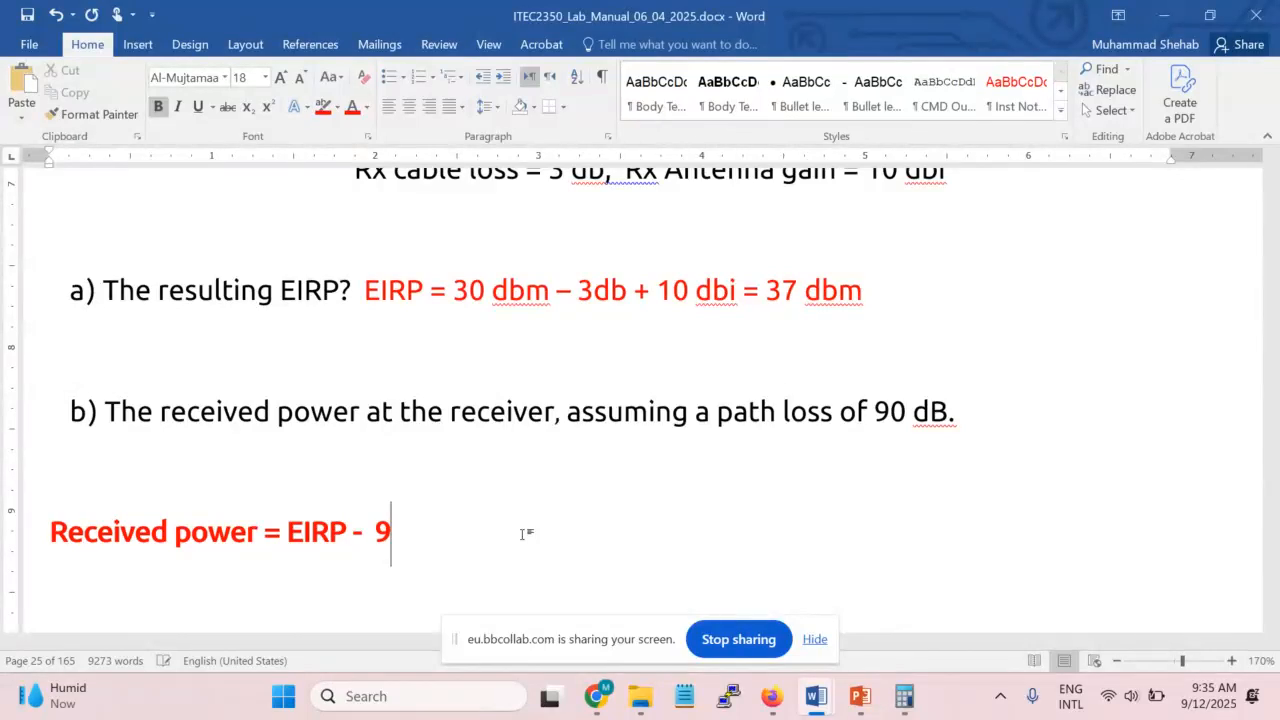
{"action": "type", "text": "path loss"}
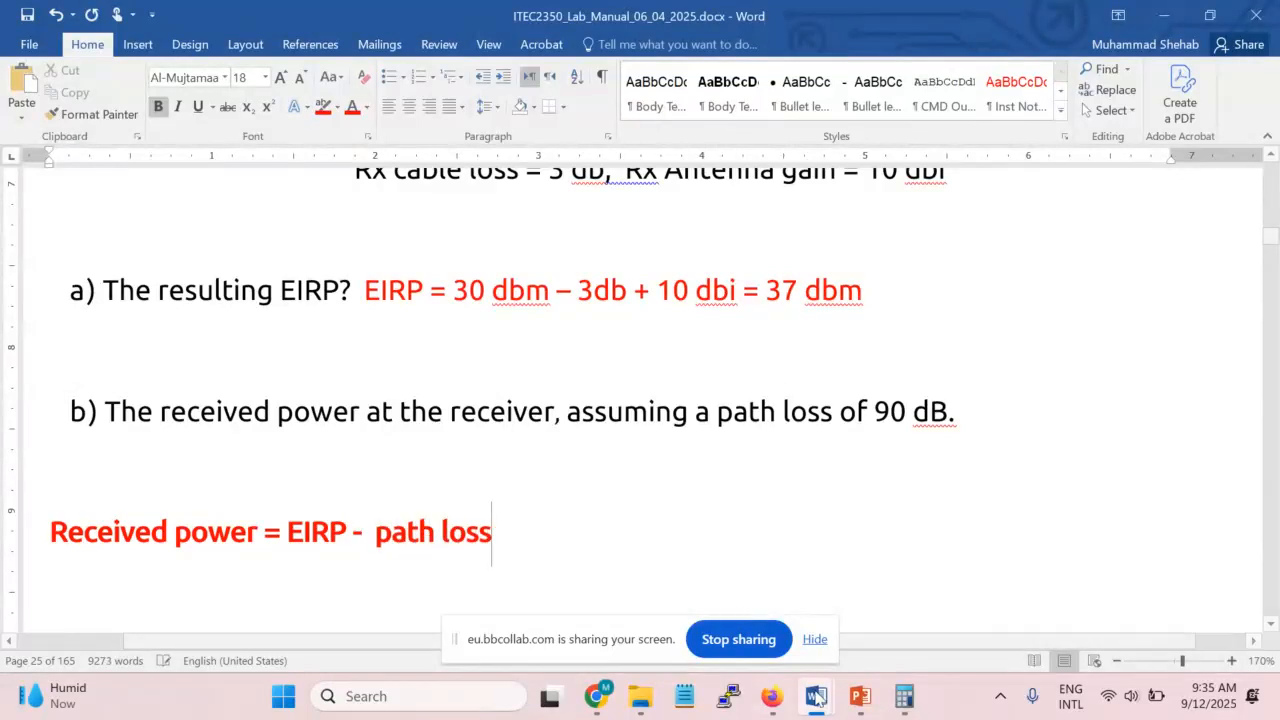
{"action": "left_click", "coordinate": [860, 696]}
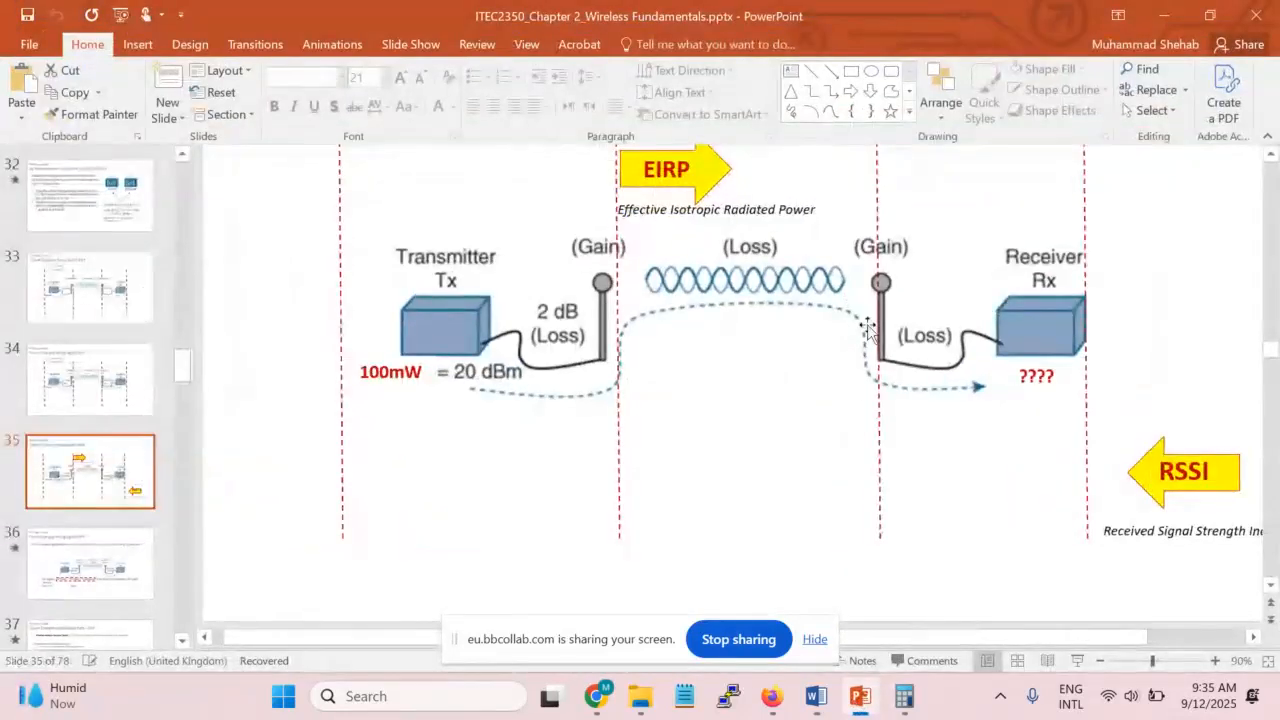
{"action": "left_click", "coordinate": [860, 696]}
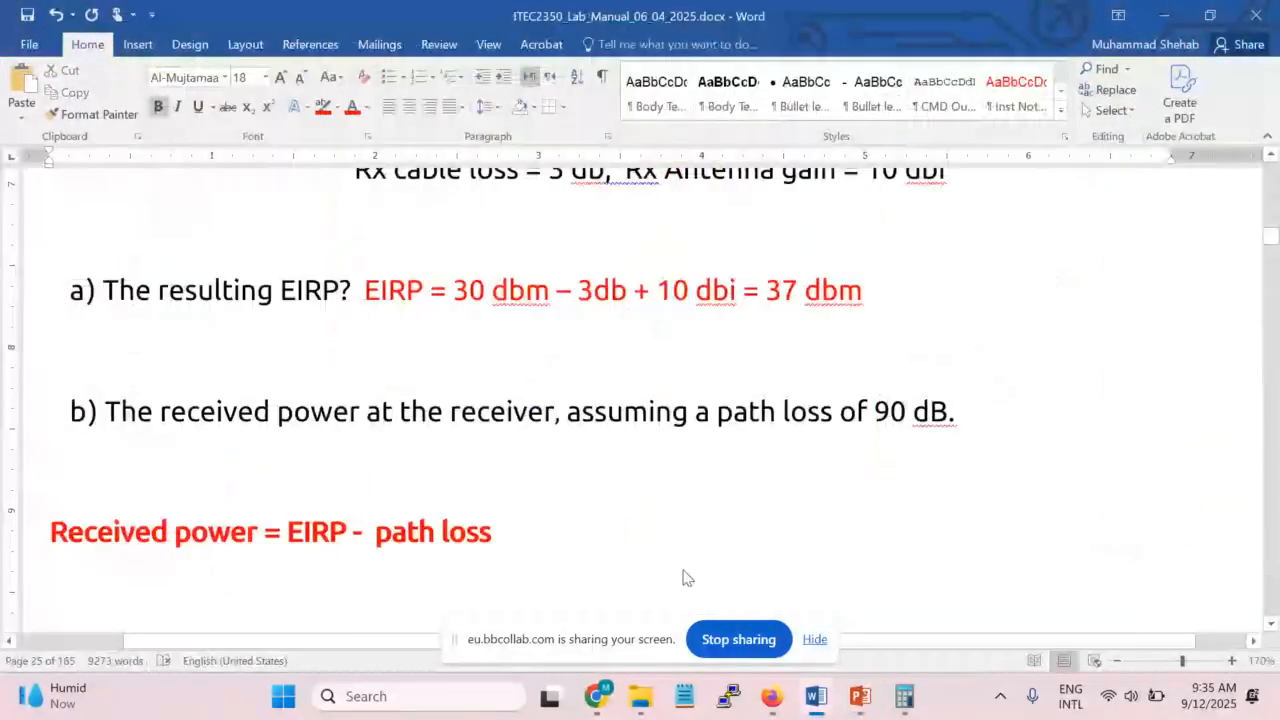
{"action": "type", "text": "+ Rx antenn"}
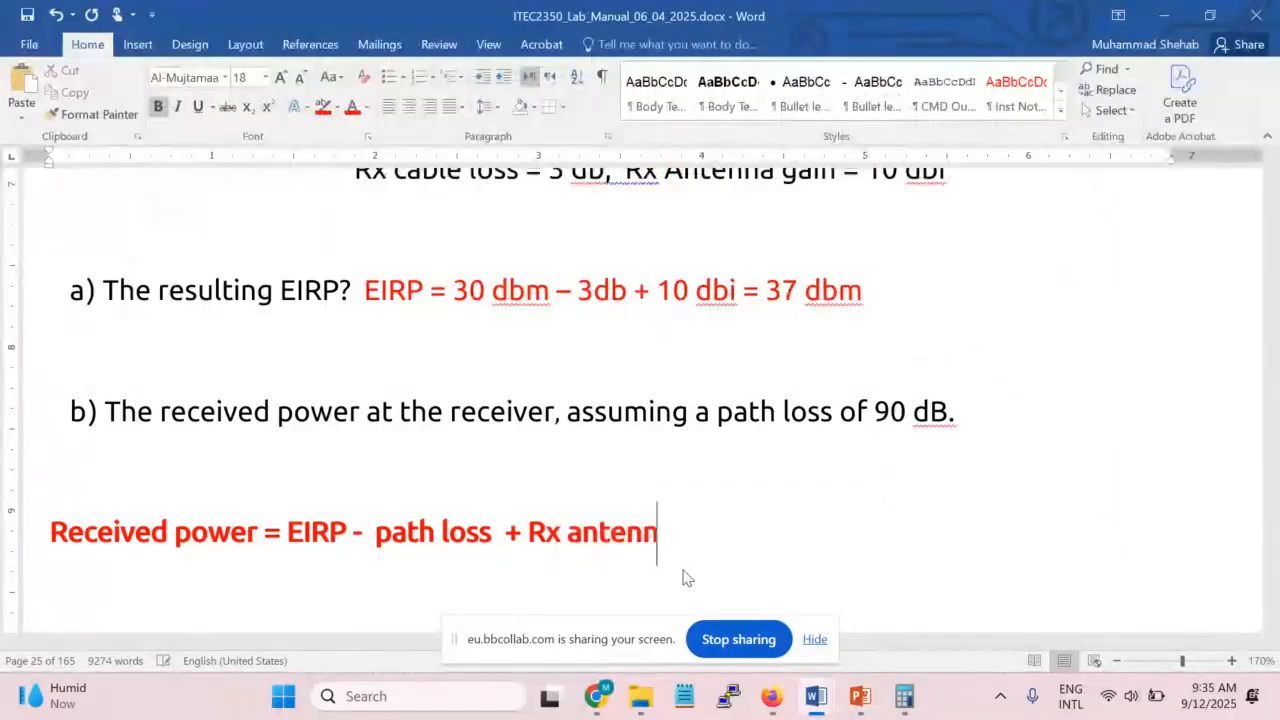
{"action": "type", "text": "a gain -"}
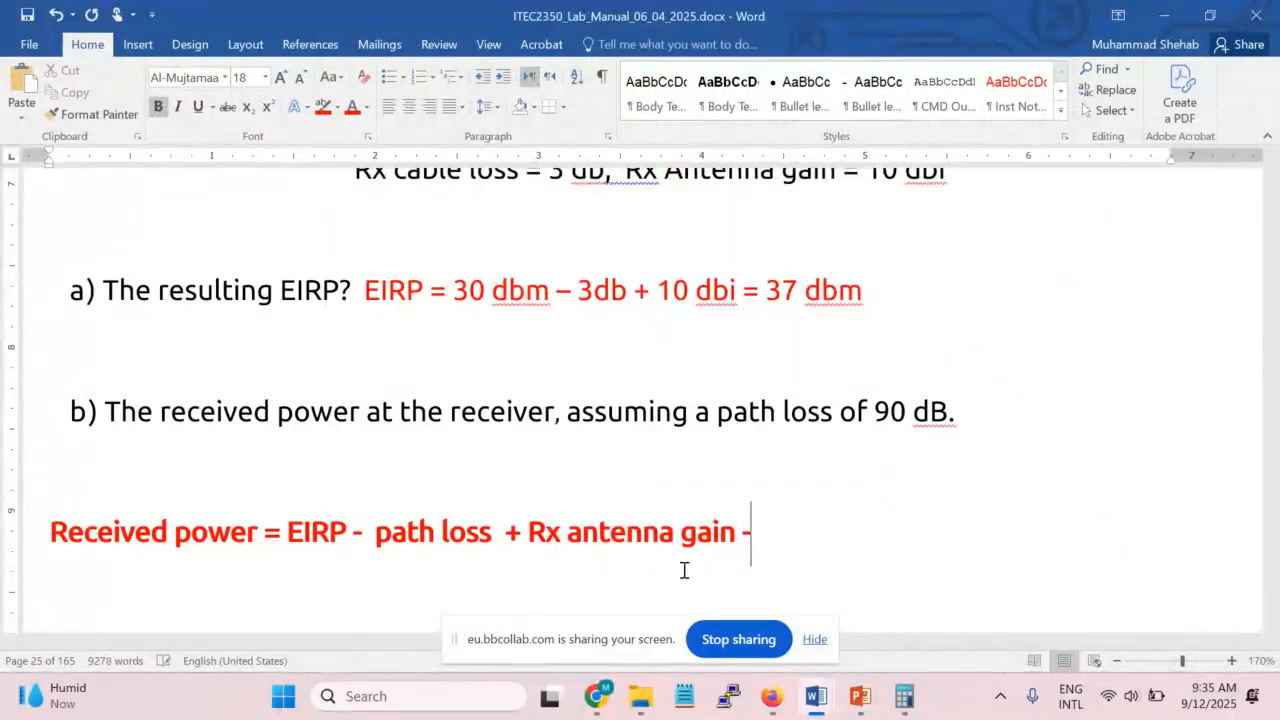
{"action": "type", "text": " RX cable"}
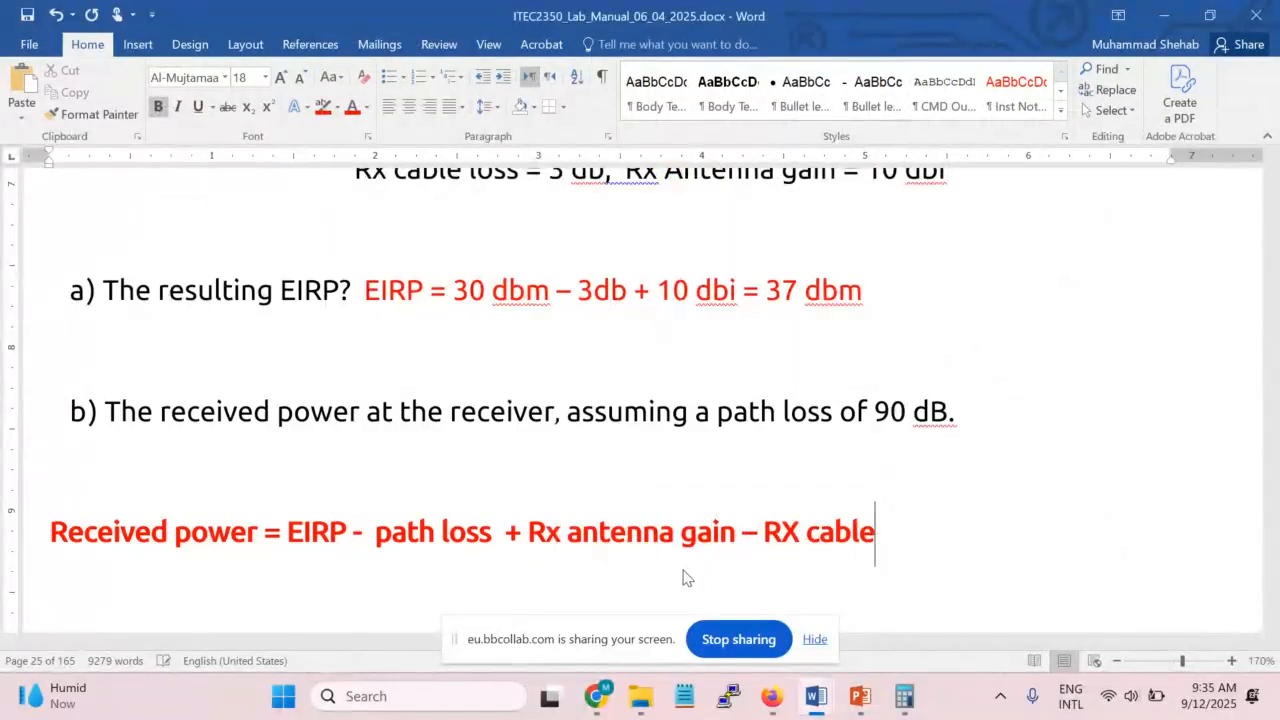
{"action": "type", "text": " loss"}
{"action": "left_click", "coordinate": [858, 695]}
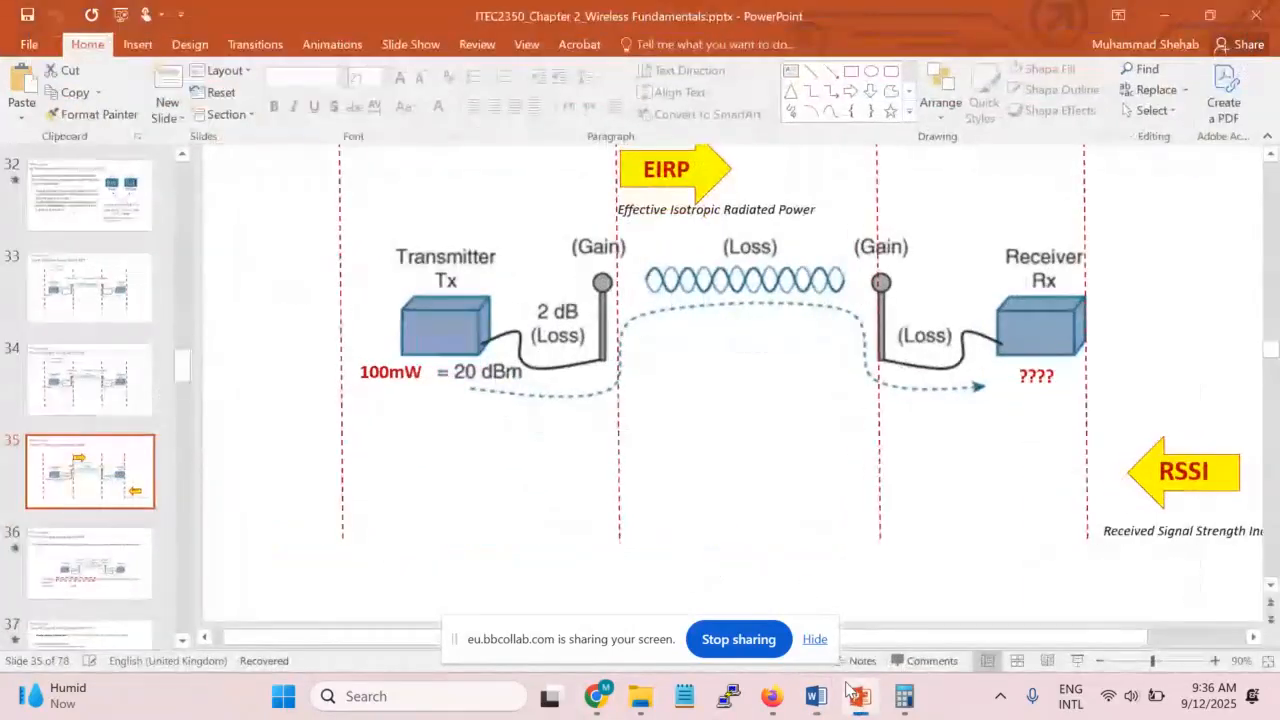
{"action": "left_click", "coordinate": [848, 690]}
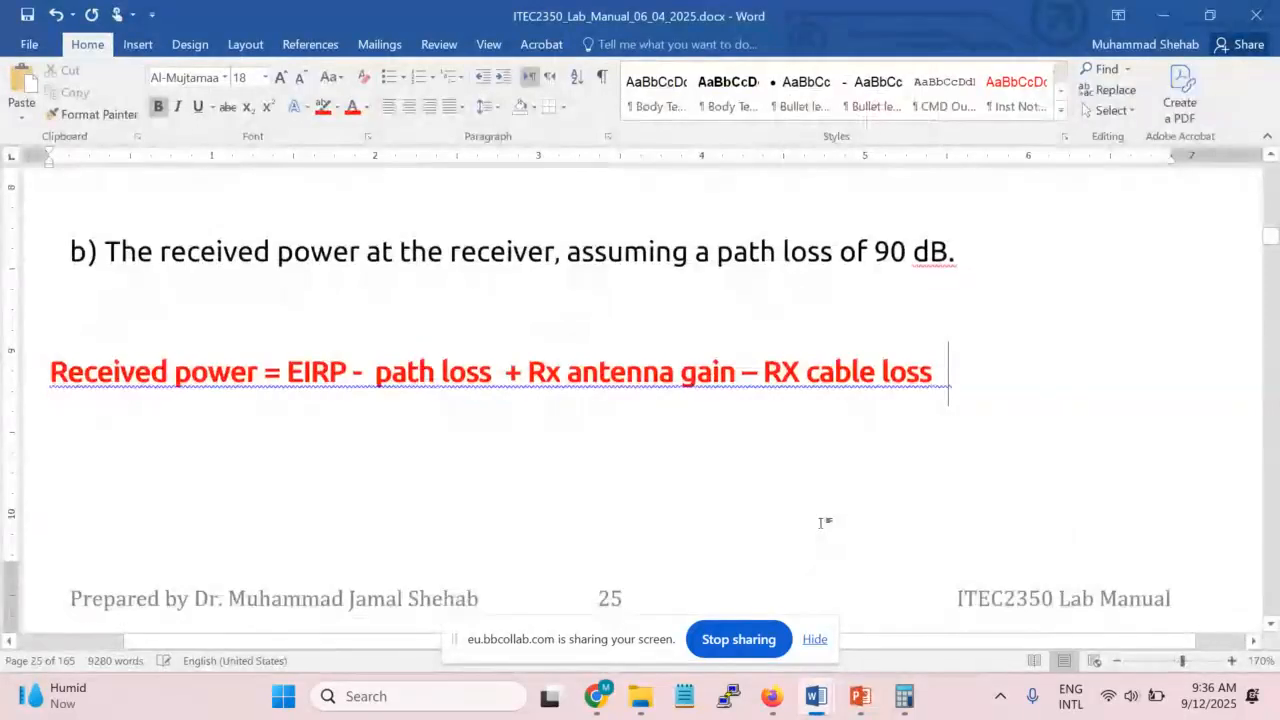
On a new line below the formula, substitute the values: = 37 dbm - 90 db + 10 dbi - 3db
{"action": "key", "text": "Return"}
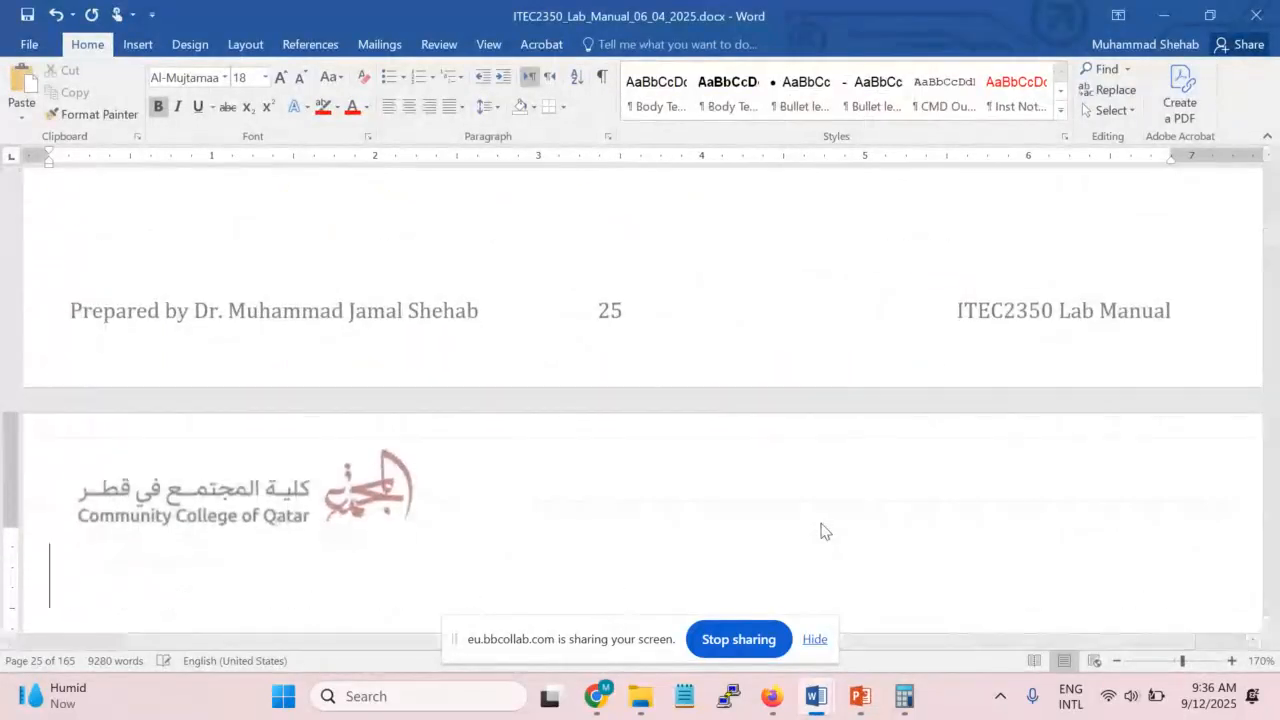
{"action": "scroll", "coordinate": [827, 525], "scroll_direction": "up", "scroll_amount": 2}
{"action": "scroll", "coordinate": [828, 518], "scroll_direction": "up", "scroll_amount": 2}
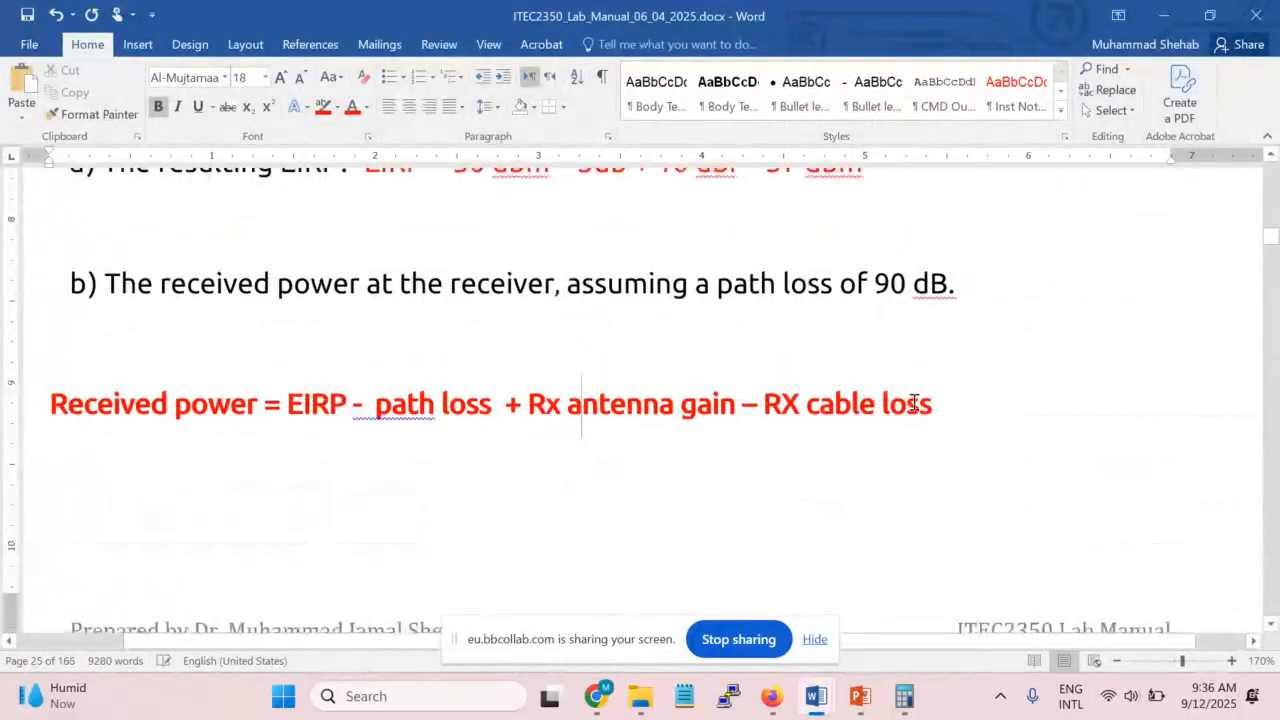
{"action": "left_click", "coordinate": [707, 318]}
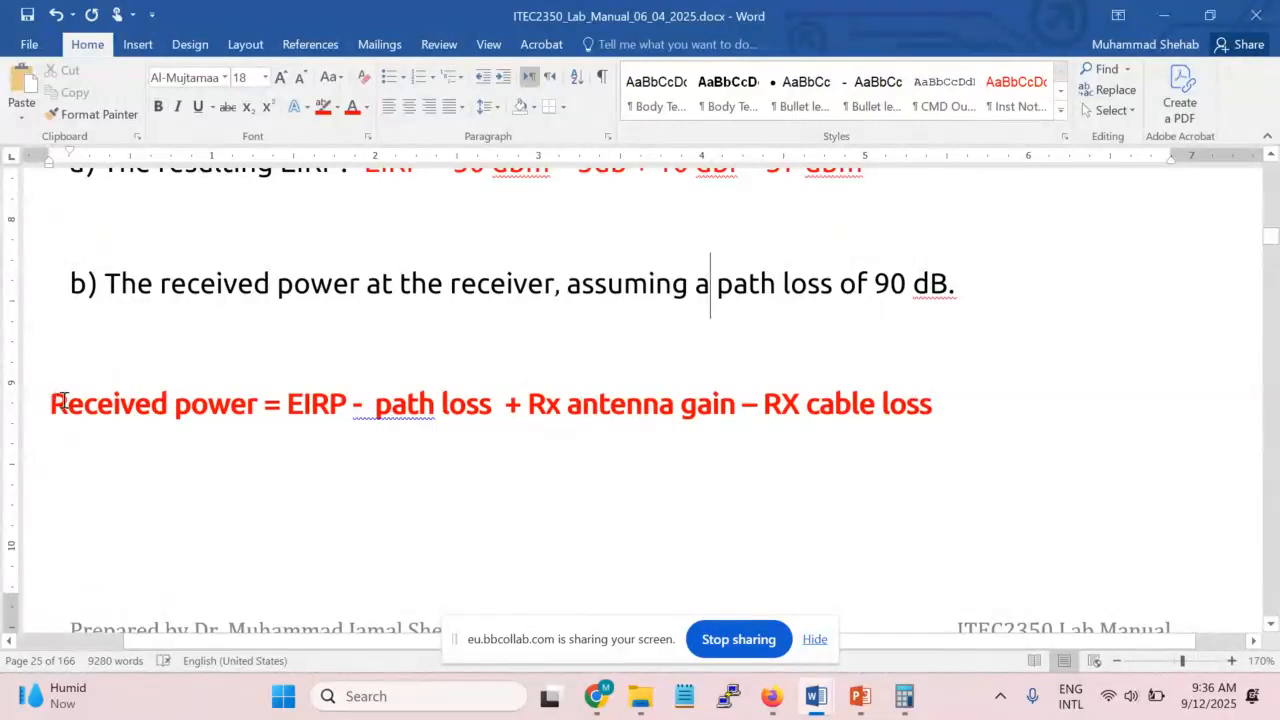
{"action": "left_click", "coordinate": [157, 474]}
{"action": "left_click", "coordinate": [960, 412]}
{"action": "key", "text": "Return"}
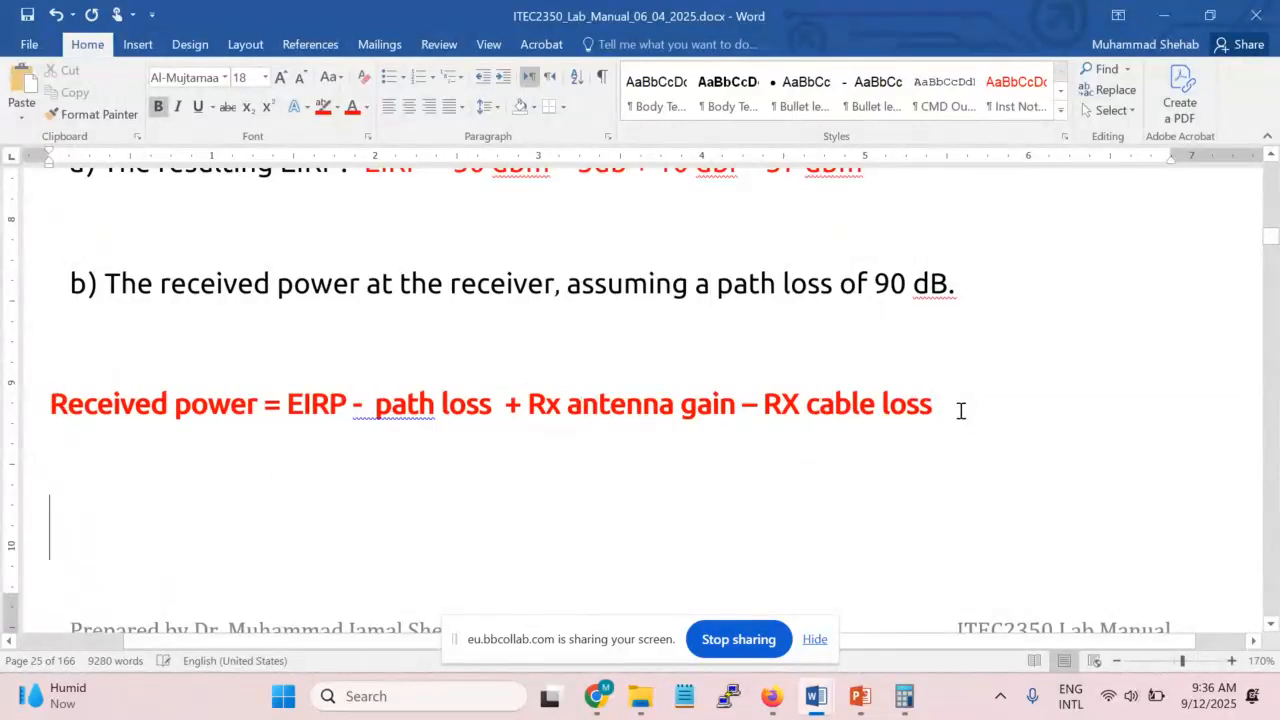
{"action": "type", "text": "="}
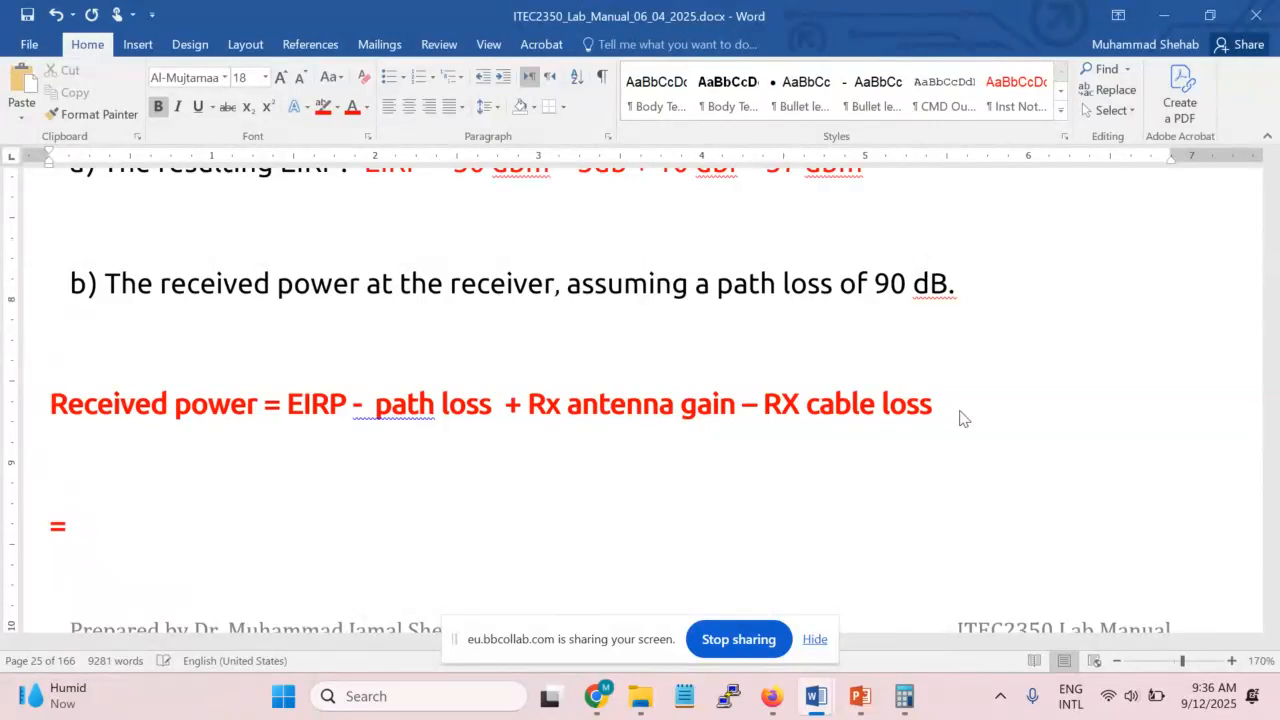
{"action": "scroll", "coordinate": [933, 440], "scroll_direction": "up", "scroll_amount": 3}
{"action": "type", "text": "37 db"}
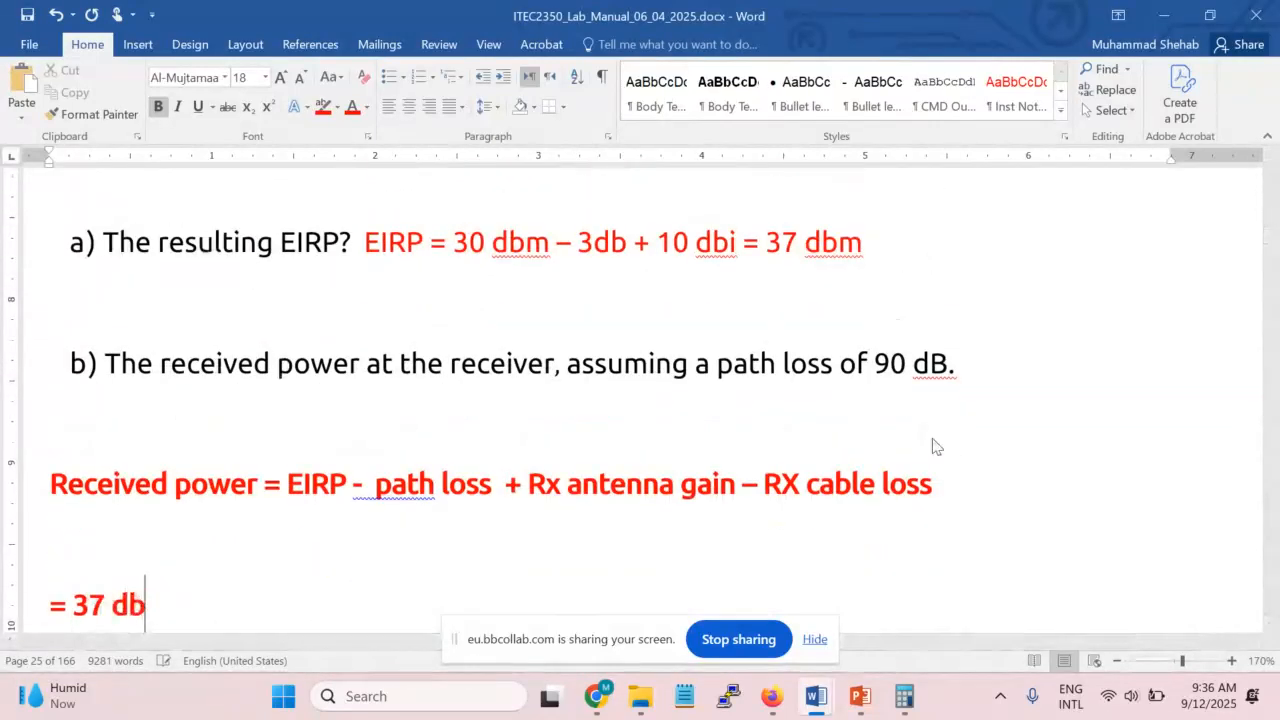
{"action": "type", "text": "m -90"}
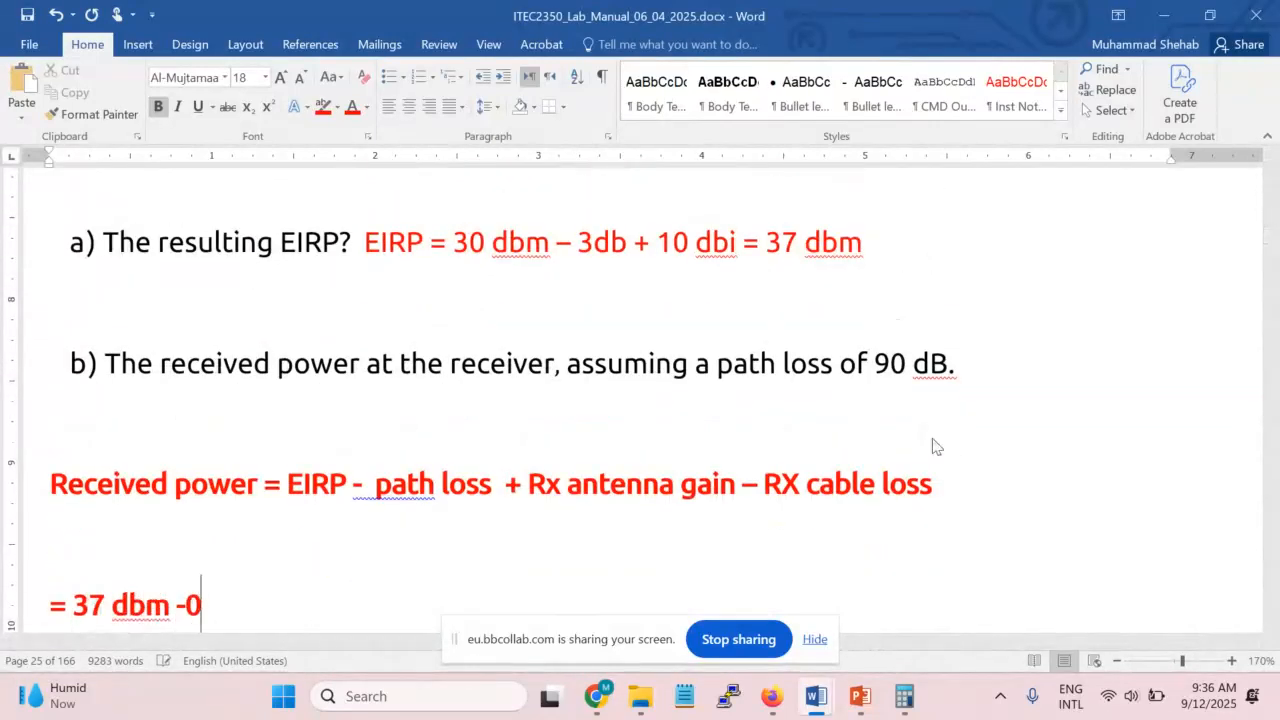
{"action": "key", "text": "BackSpace"}
{"action": "type", "text": "90 db "}
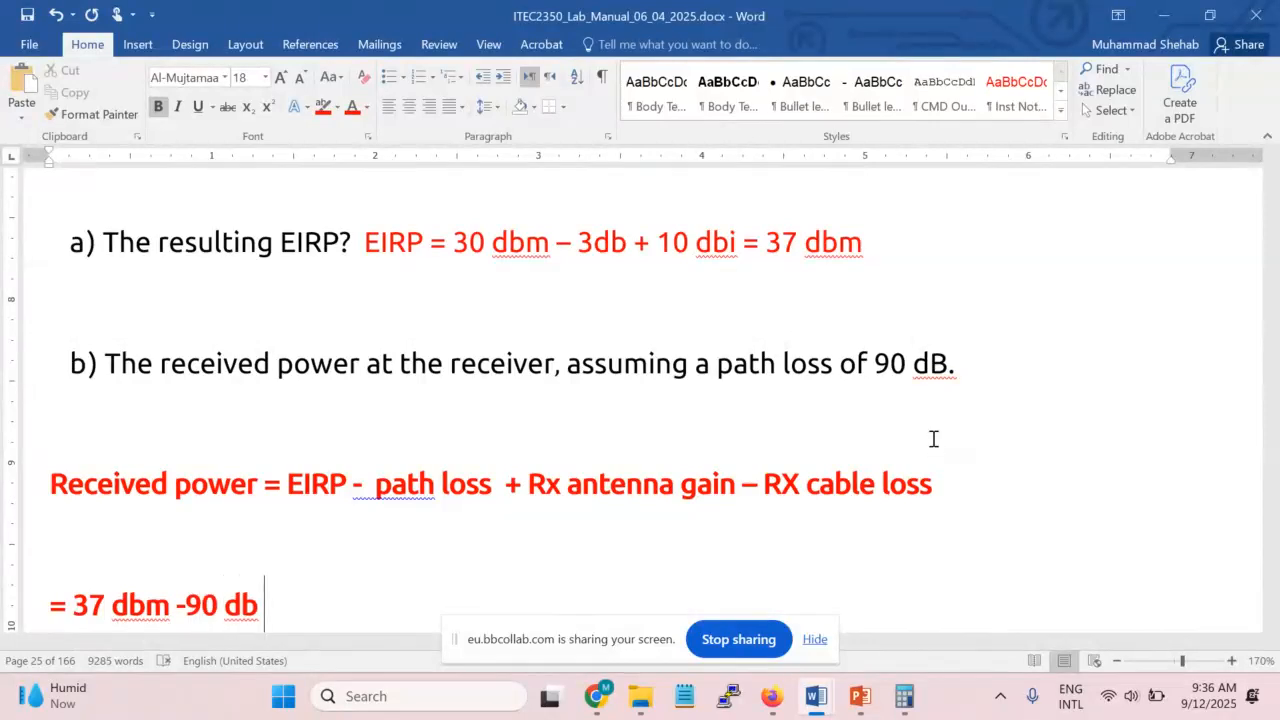
{"action": "type", "text": "+"}
{"action": "scroll", "coordinate": [600, 500], "scroll_direction": "up", "scroll_amount": 9}
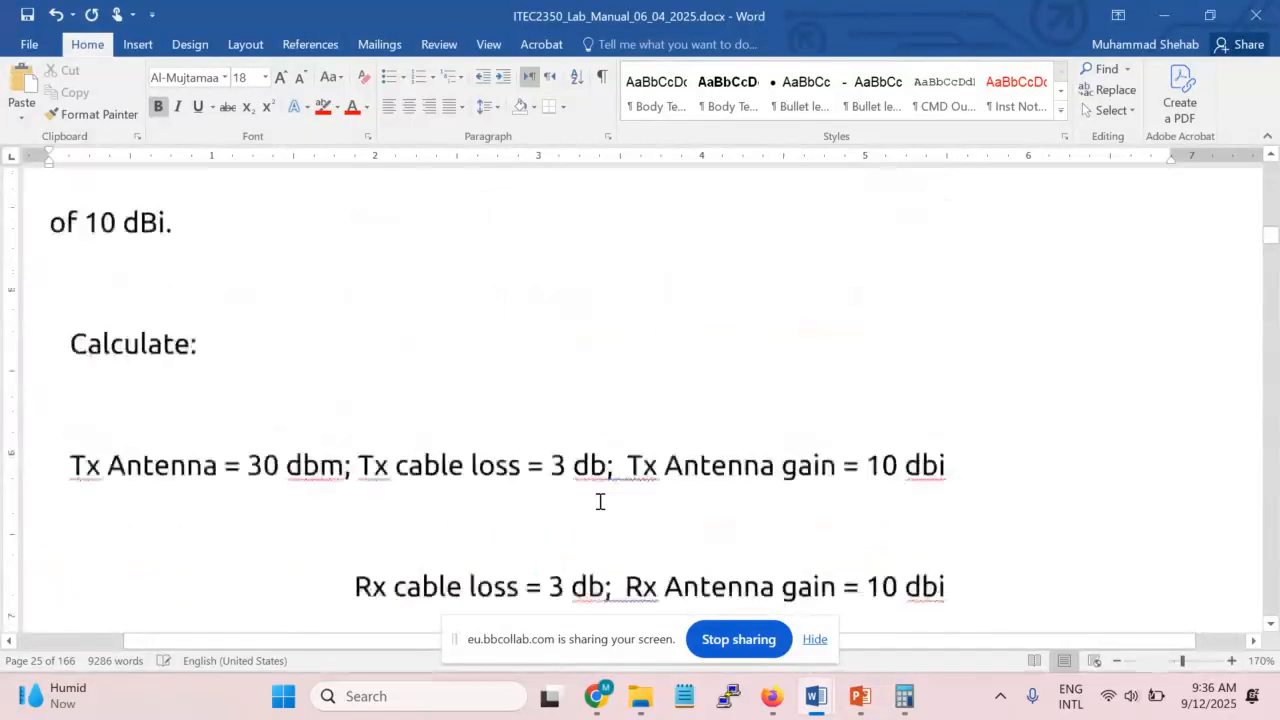
{"action": "scroll", "coordinate": [600, 501], "scroll_direction": "down", "scroll_amount": 3}
{"action": "scroll", "coordinate": [786, 421], "scroll_direction": "down", "scroll_amount": 8}
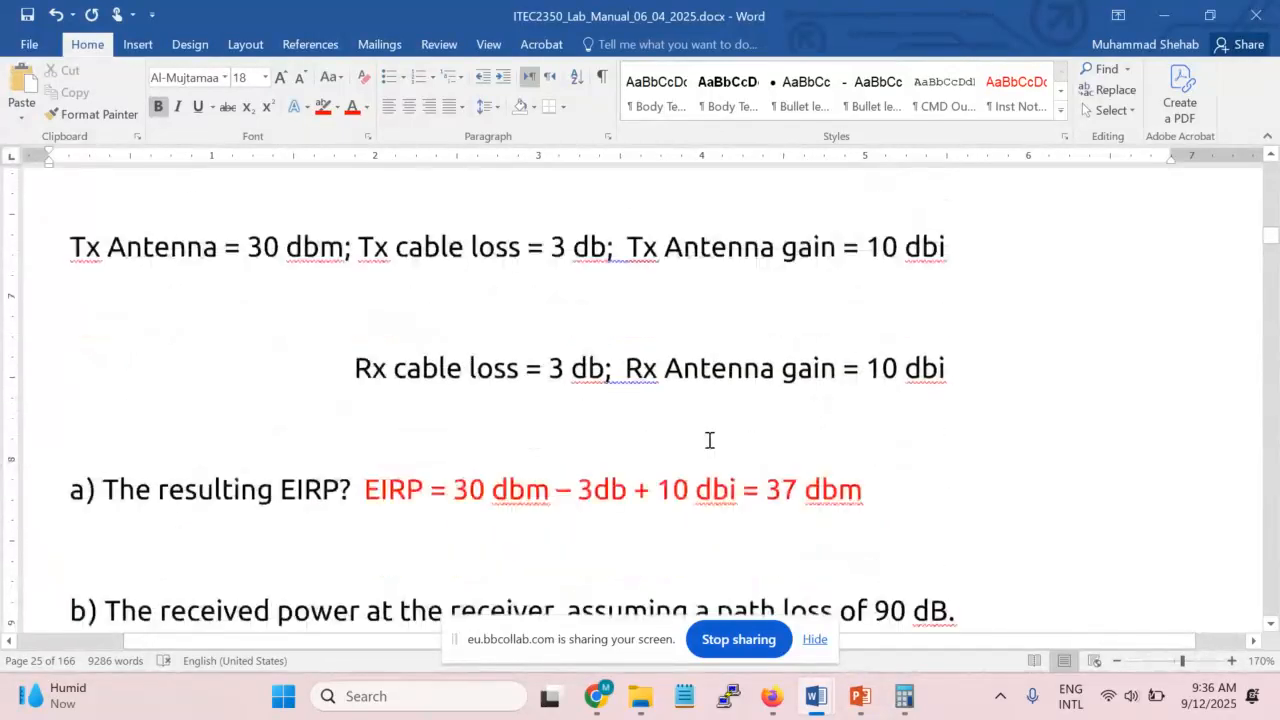
{"action": "type", "text": "10 dbi -"}
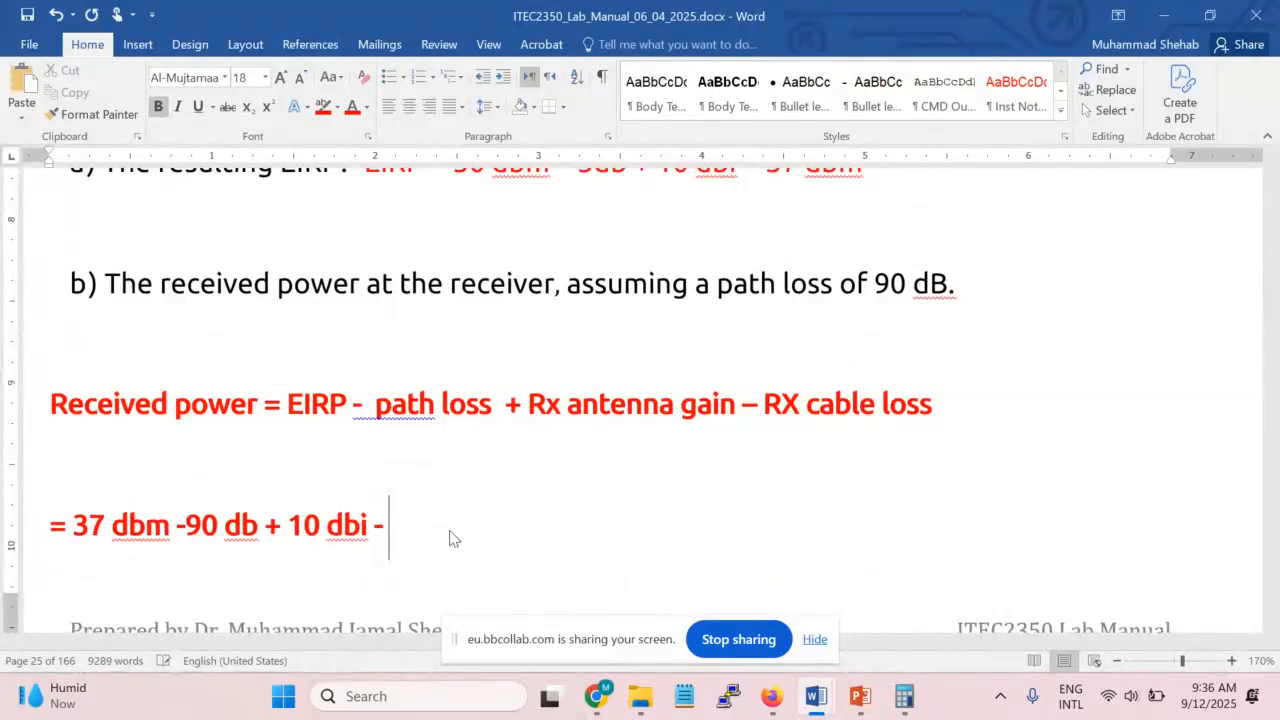
{"action": "scroll", "coordinate": [909, 429], "scroll_direction": "up", "scroll_amount": 6}
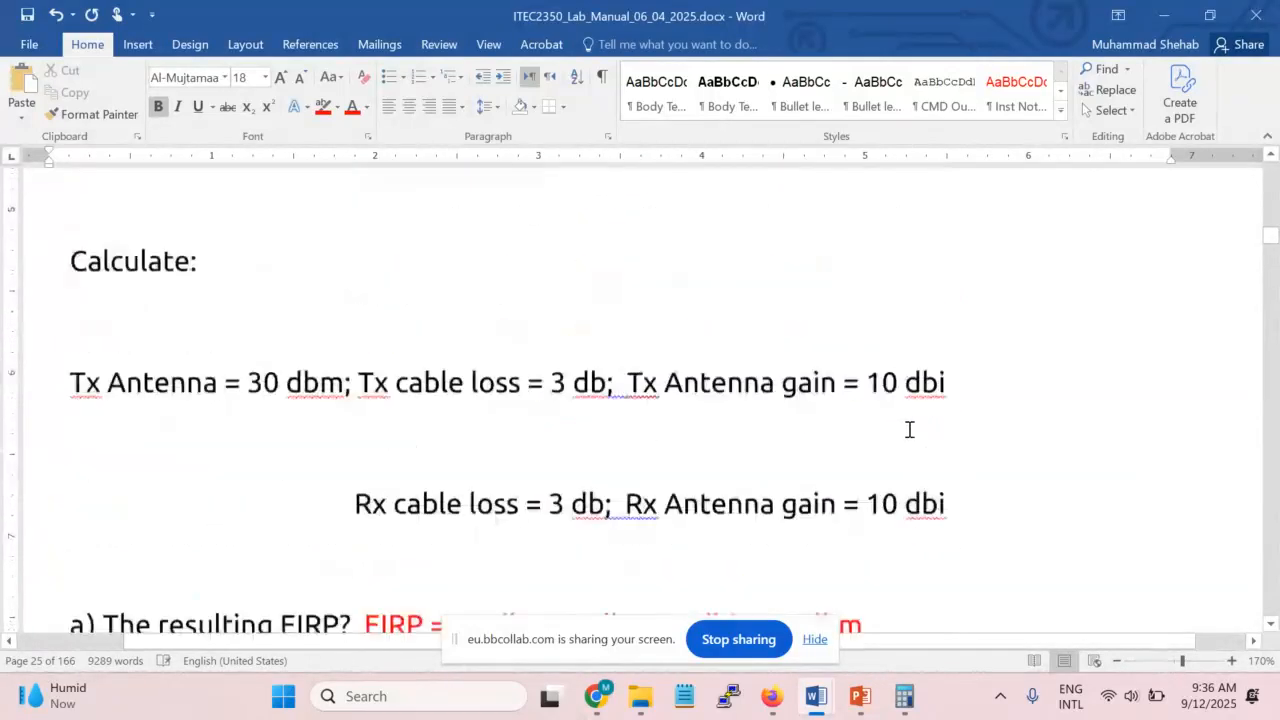
{"action": "scroll", "coordinate": [466, 431], "scroll_direction": "down", "scroll_amount": 7}
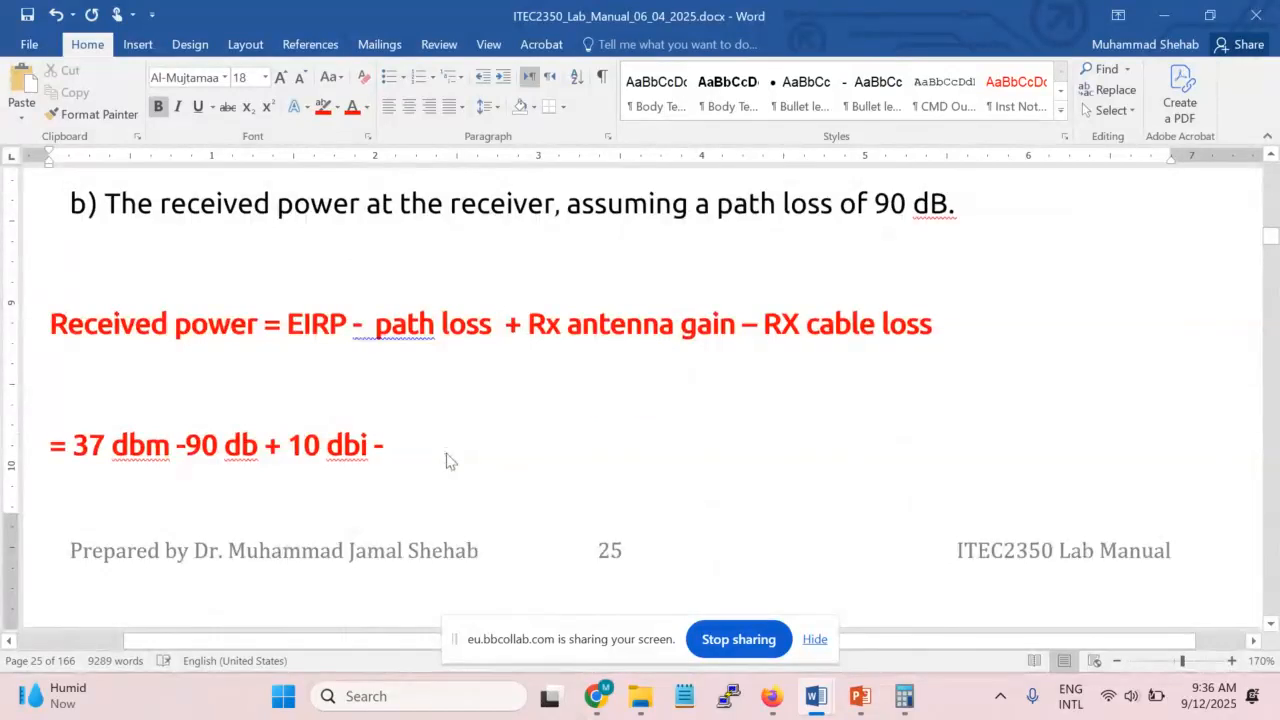
{"action": "type", "text": "3db ="}
Extend the working to '= 44 dbm - 90 db = -46 dbm'
{"action": "left_click_drag", "start_coordinate": [166, 444], "coordinate": [71, 444]}
{"action": "left_click_drag", "start_coordinate": [289, 442], "coordinate": [367, 436]}
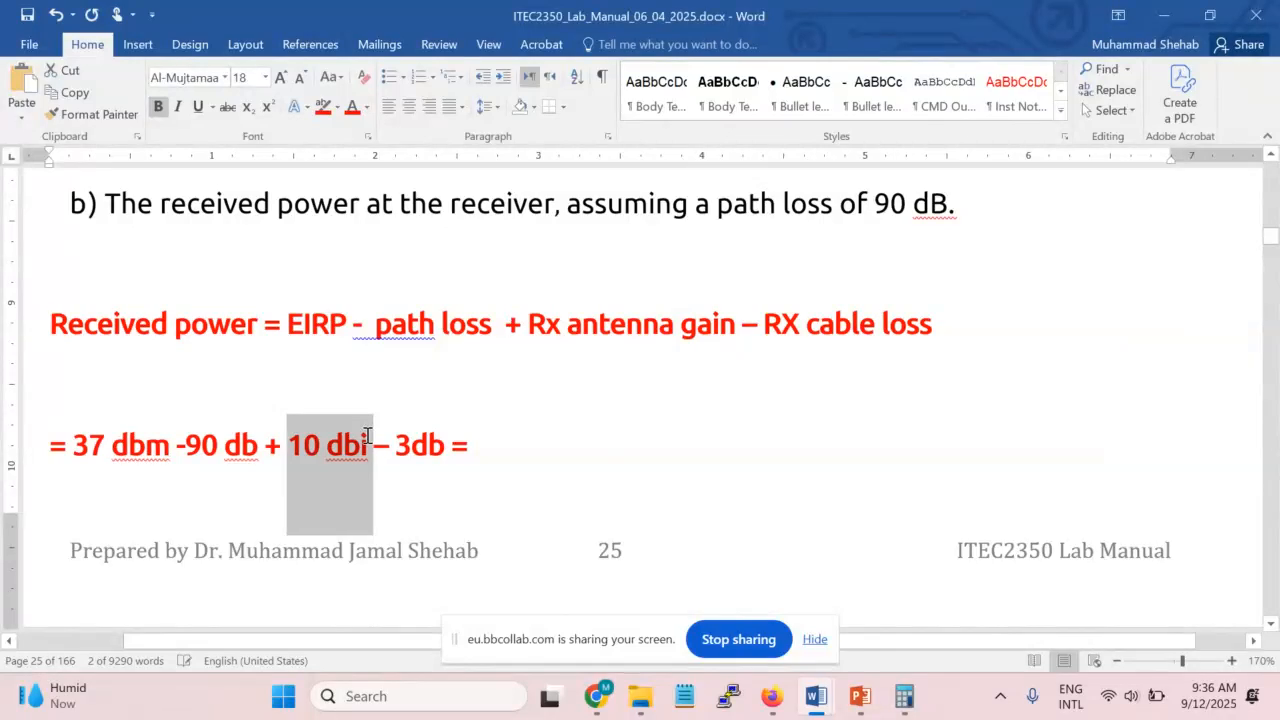
{"action": "left_click", "coordinate": [569, 448]}
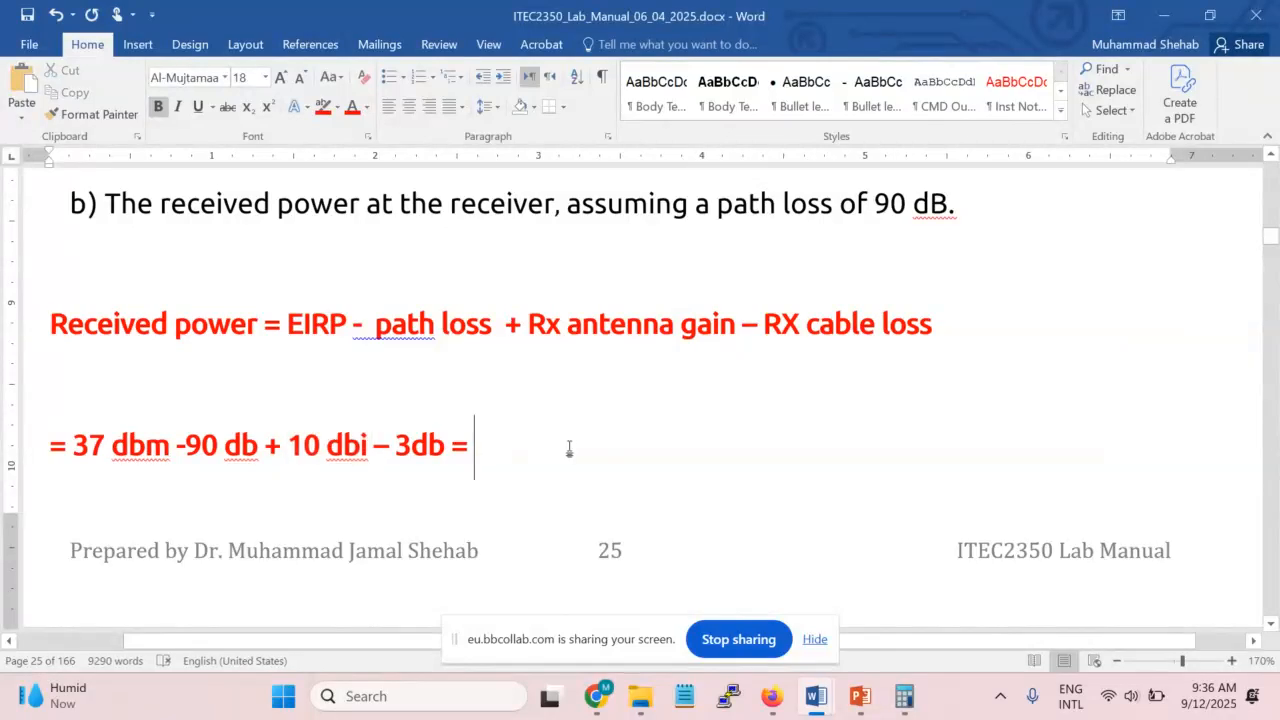
{"action": "type", "text": "44 "}
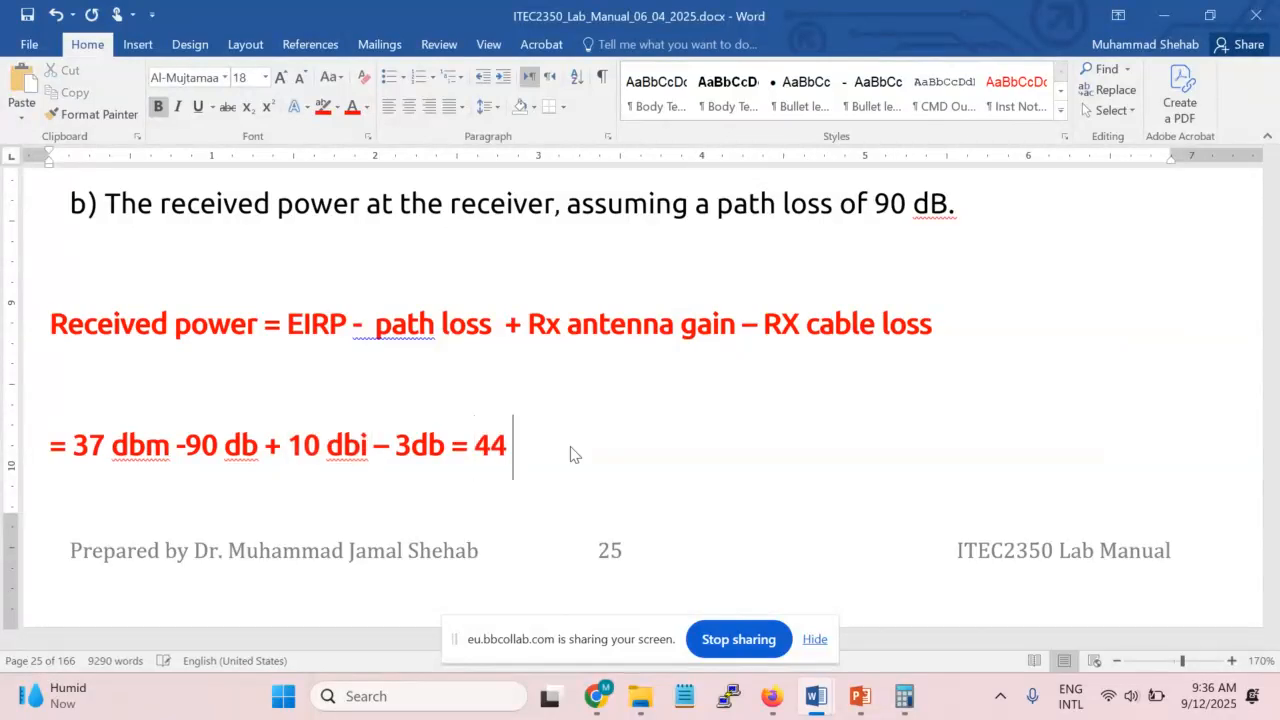
{"action": "type", "text": "- 90 db = "}
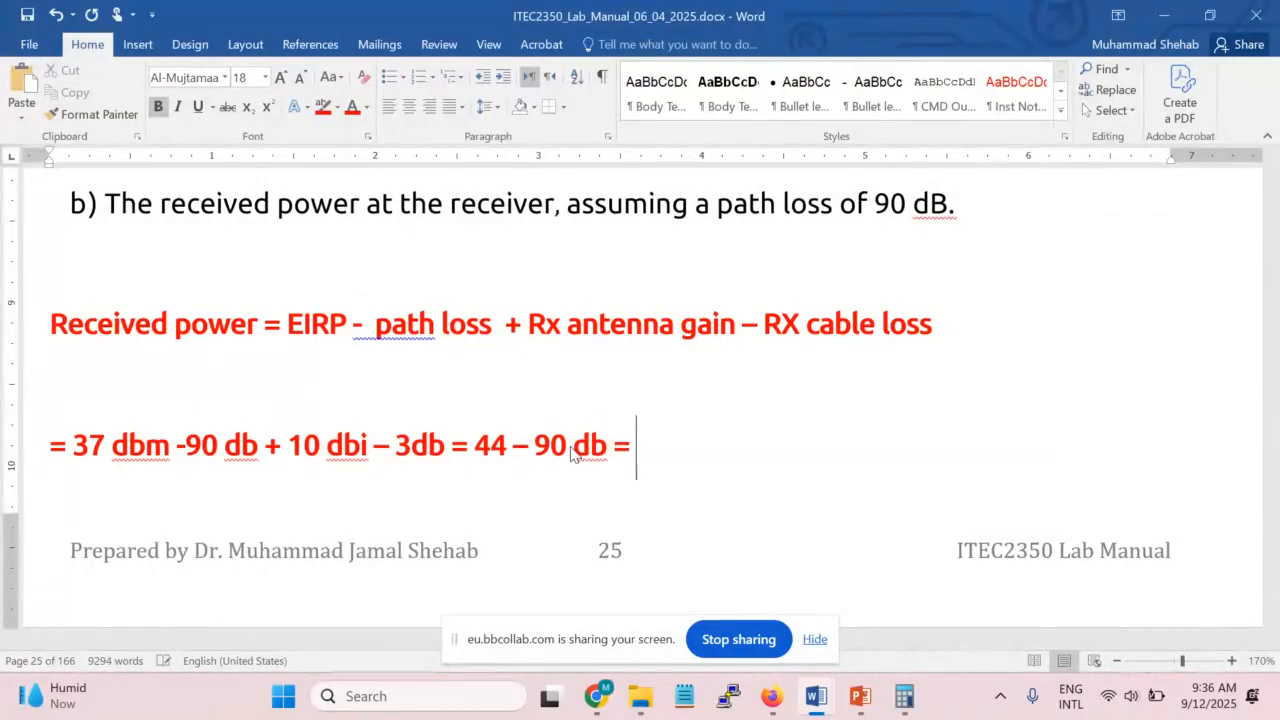
{"action": "type", "text": "-46 "}
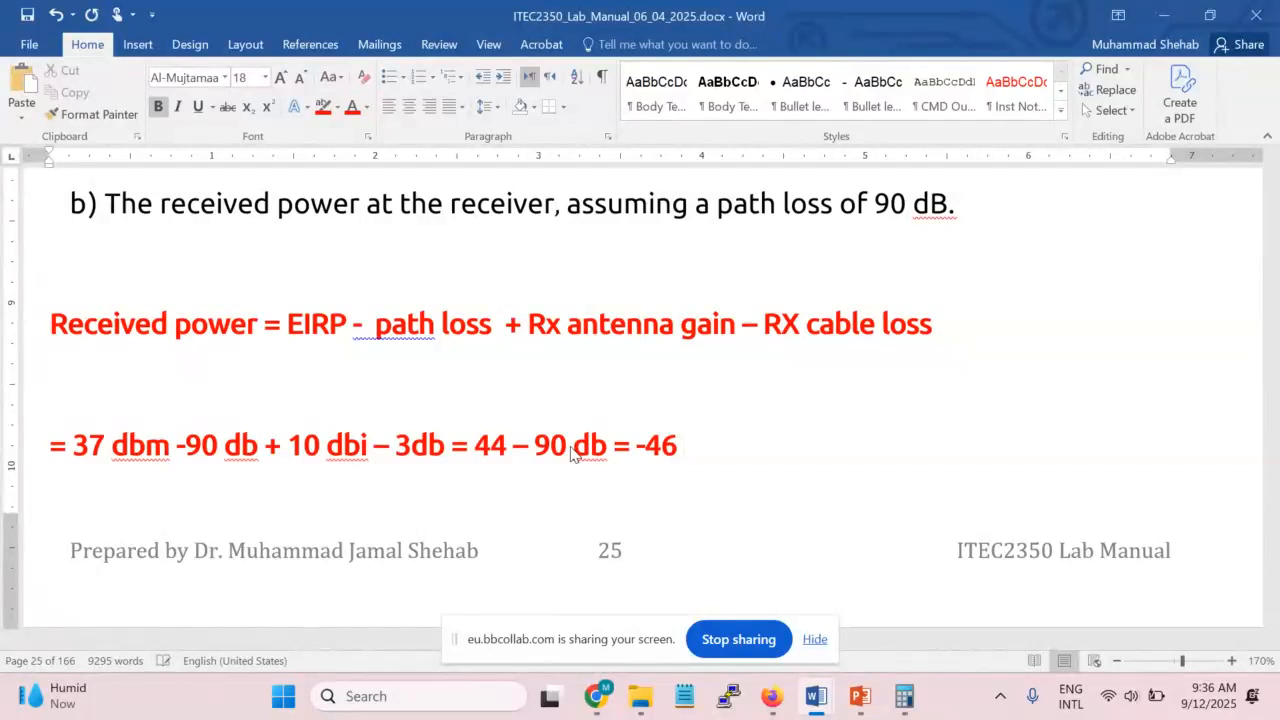
{"action": "type", "text": "db,"}
{"action": "key", "text": "BackSpace"}
{"action": "type", "text": "m"}
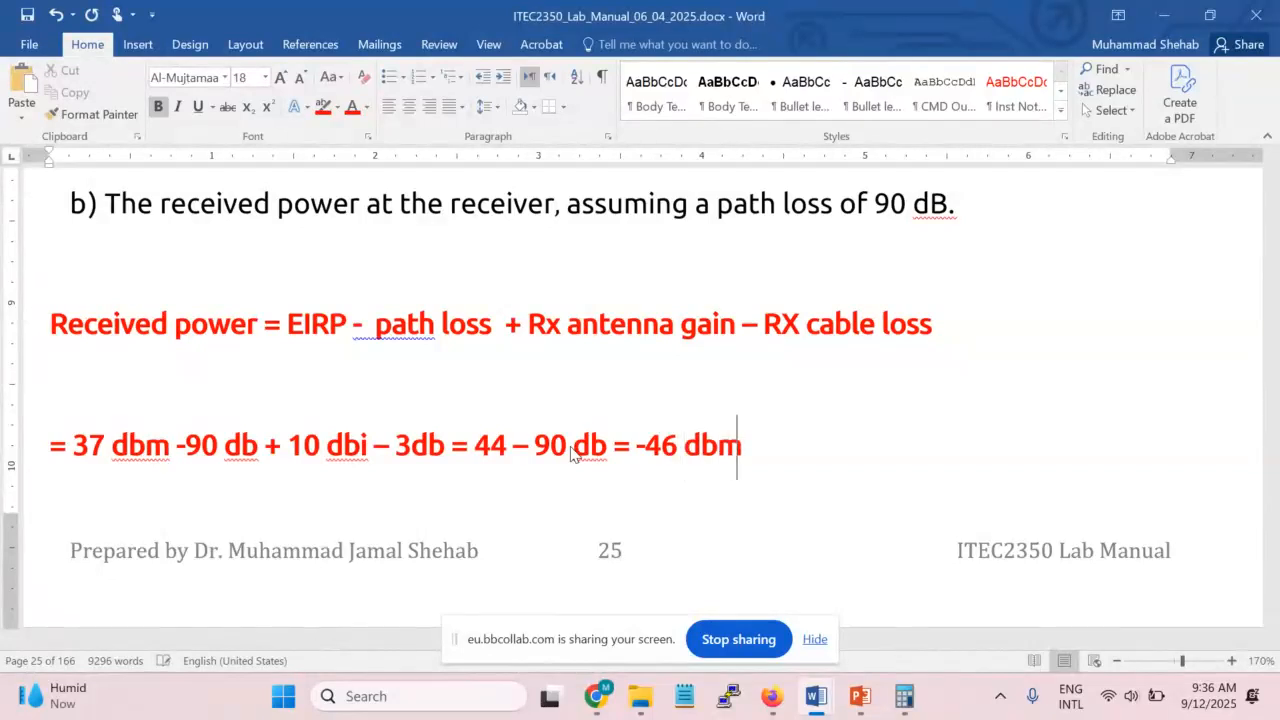
{"action": "left_click", "coordinate": [510, 452]}
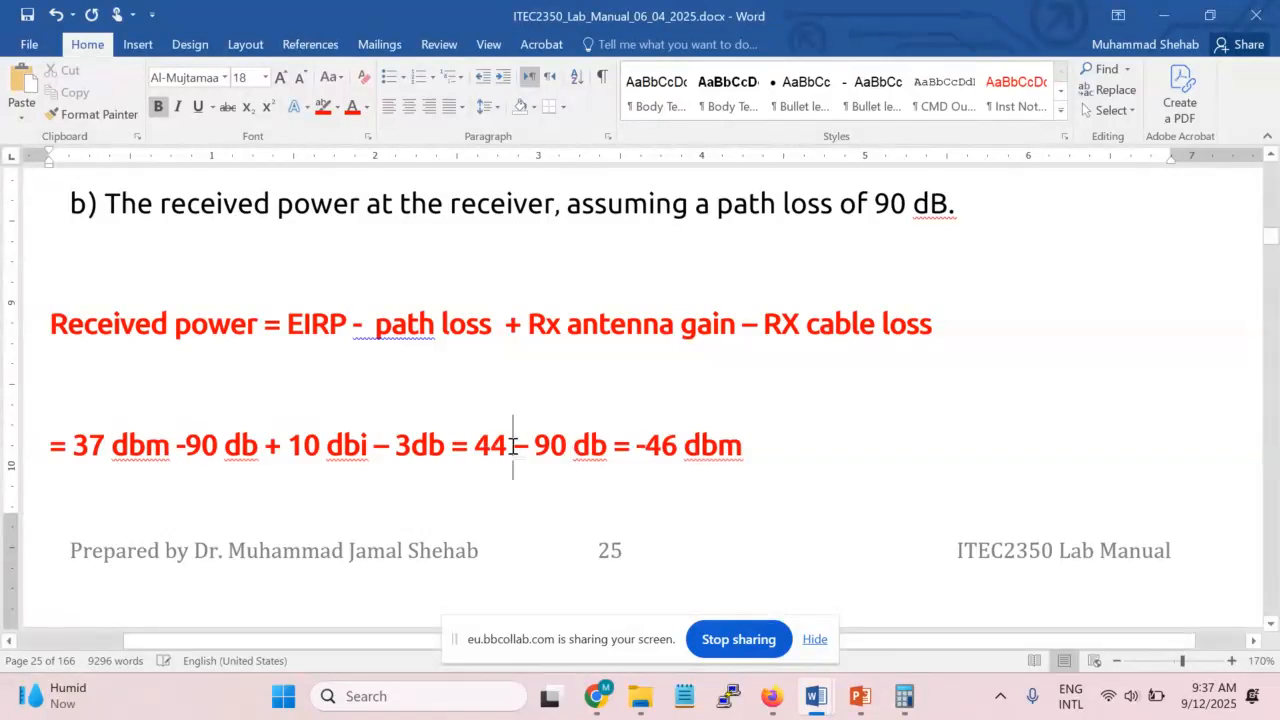
{"action": "type", "text": "dbm"}
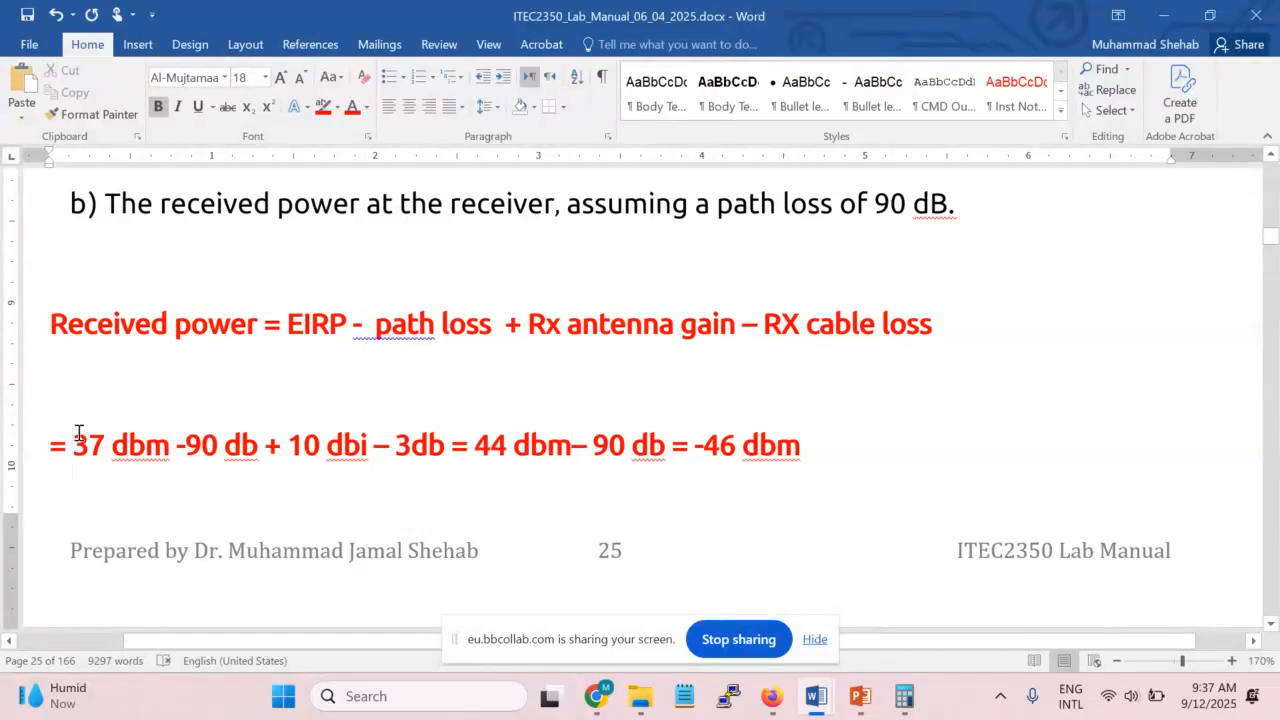
Highlight the substituted terms 37 dbm through 10 dbi and the -46 dbm result to explain them
{"action": "left_click_drag", "start_coordinate": [79, 433], "coordinate": [215, 438]}
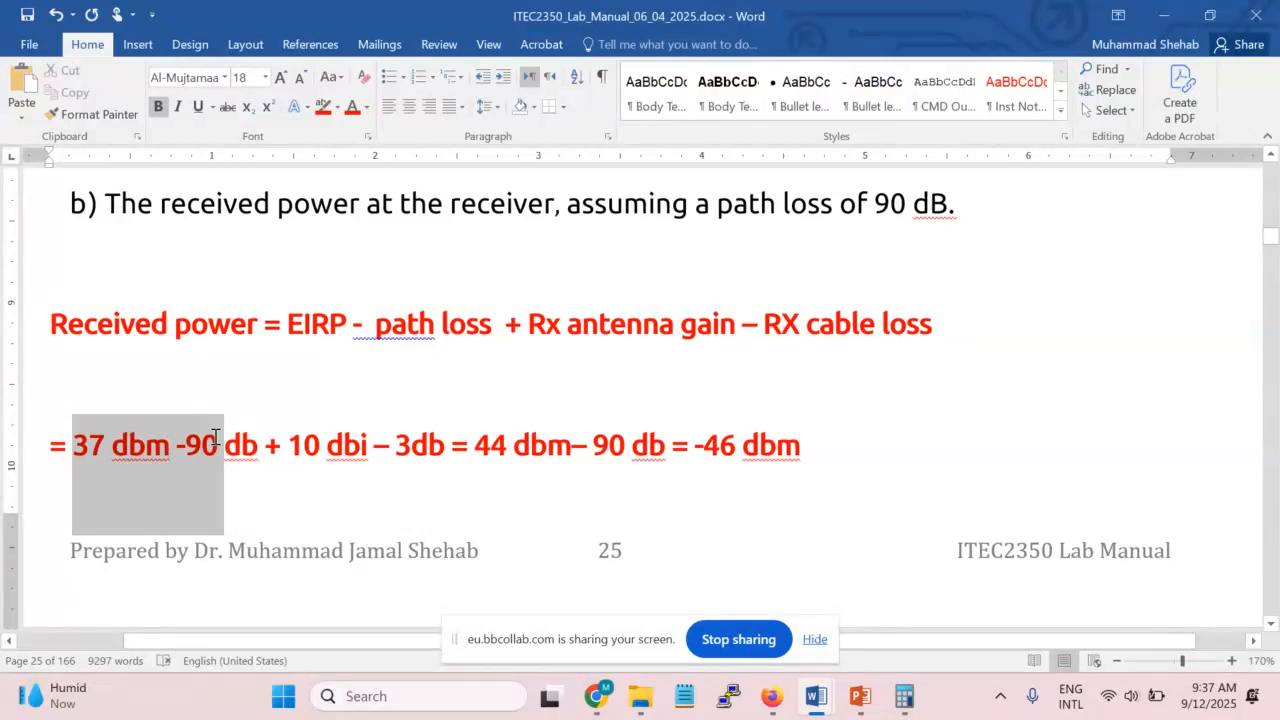
{"action": "left_click_drag", "start_coordinate": [215, 438], "coordinate": [344, 438]}
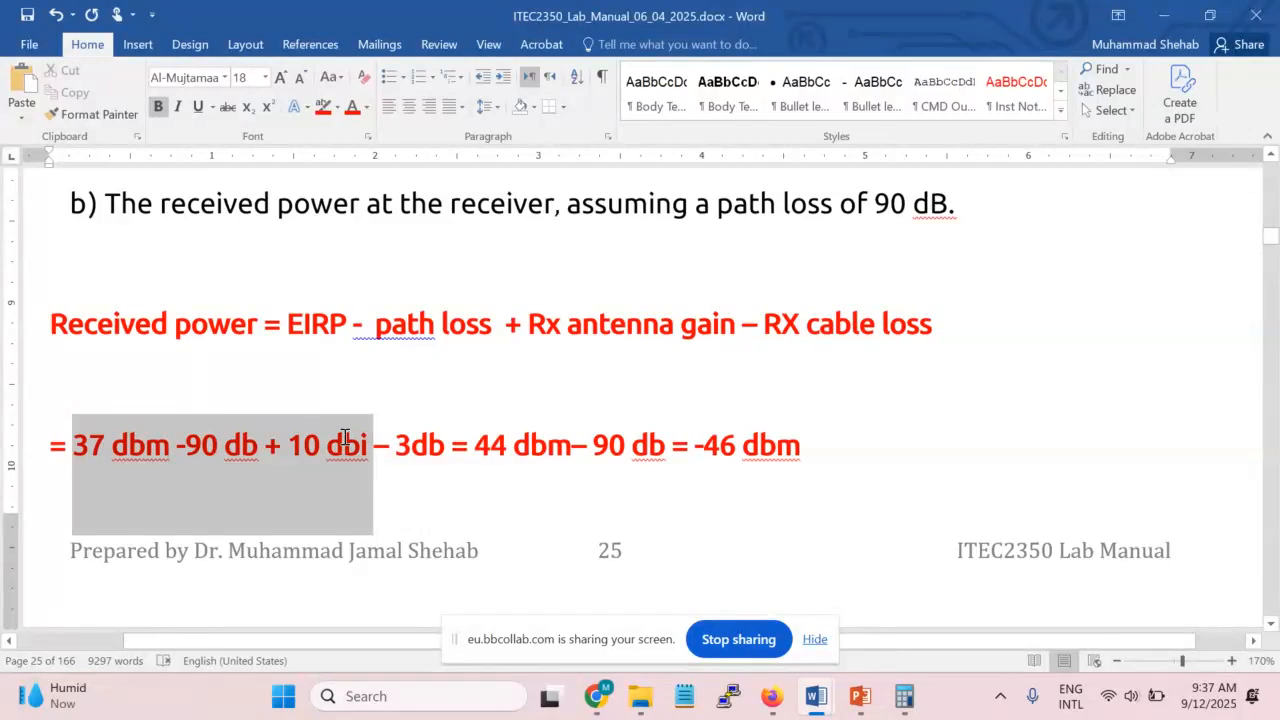
{"action": "left_click", "coordinate": [344, 438]}
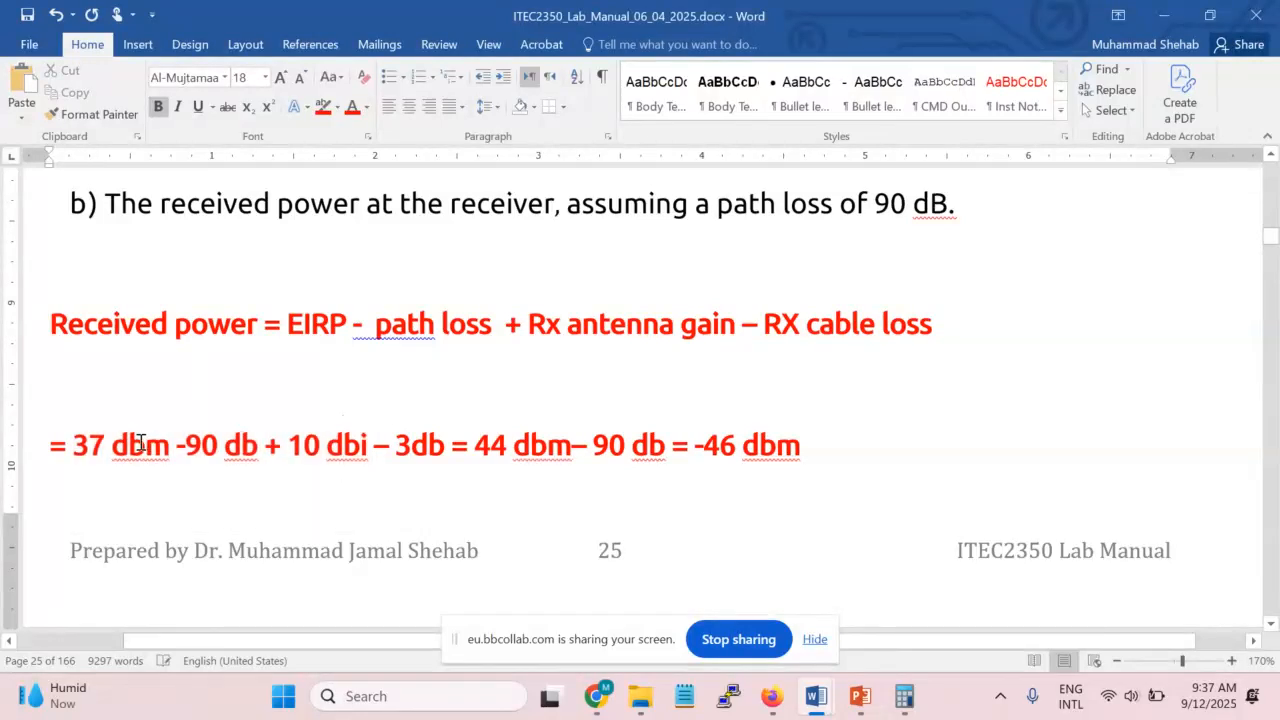
{"action": "left_click_drag", "start_coordinate": [84, 442], "coordinate": [242, 442]}
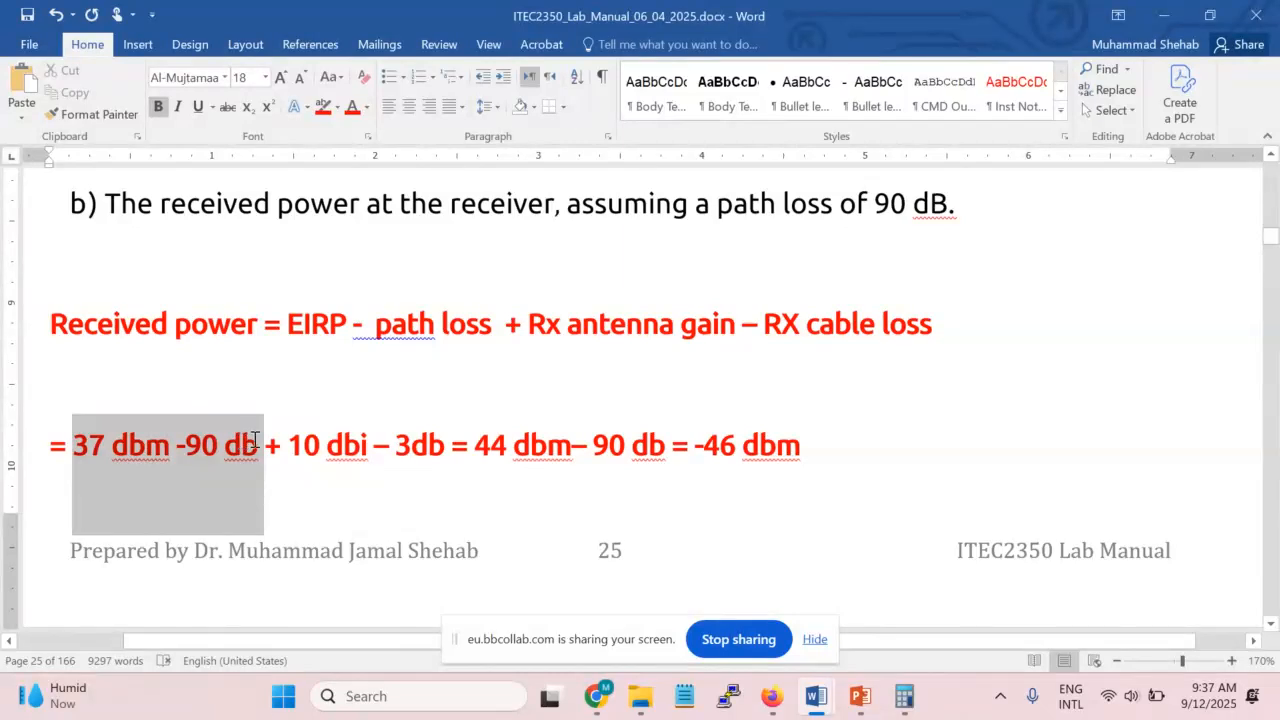
{"action": "left_click_drag", "start_coordinate": [255, 440], "coordinate": [371, 440]}
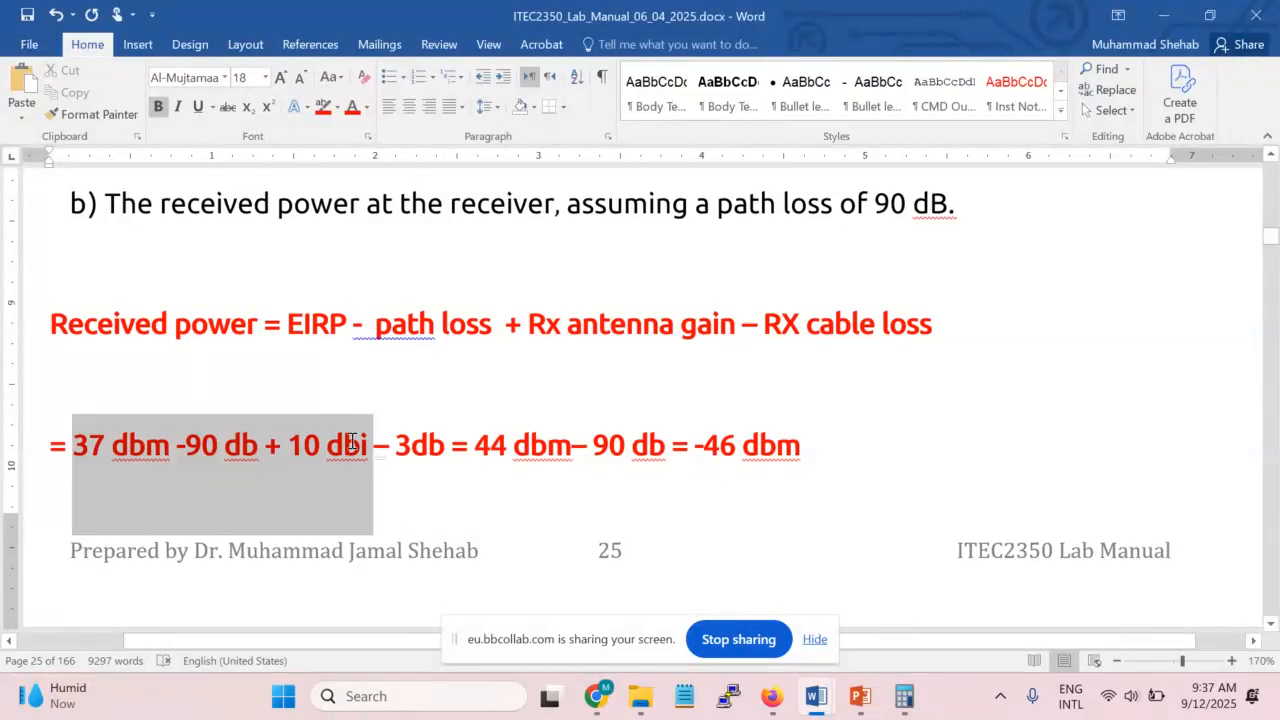
{"action": "left_click_drag", "start_coordinate": [352, 441], "coordinate": [407, 443]}
{"action": "left_click_drag", "start_coordinate": [703, 444], "coordinate": [806, 445]}
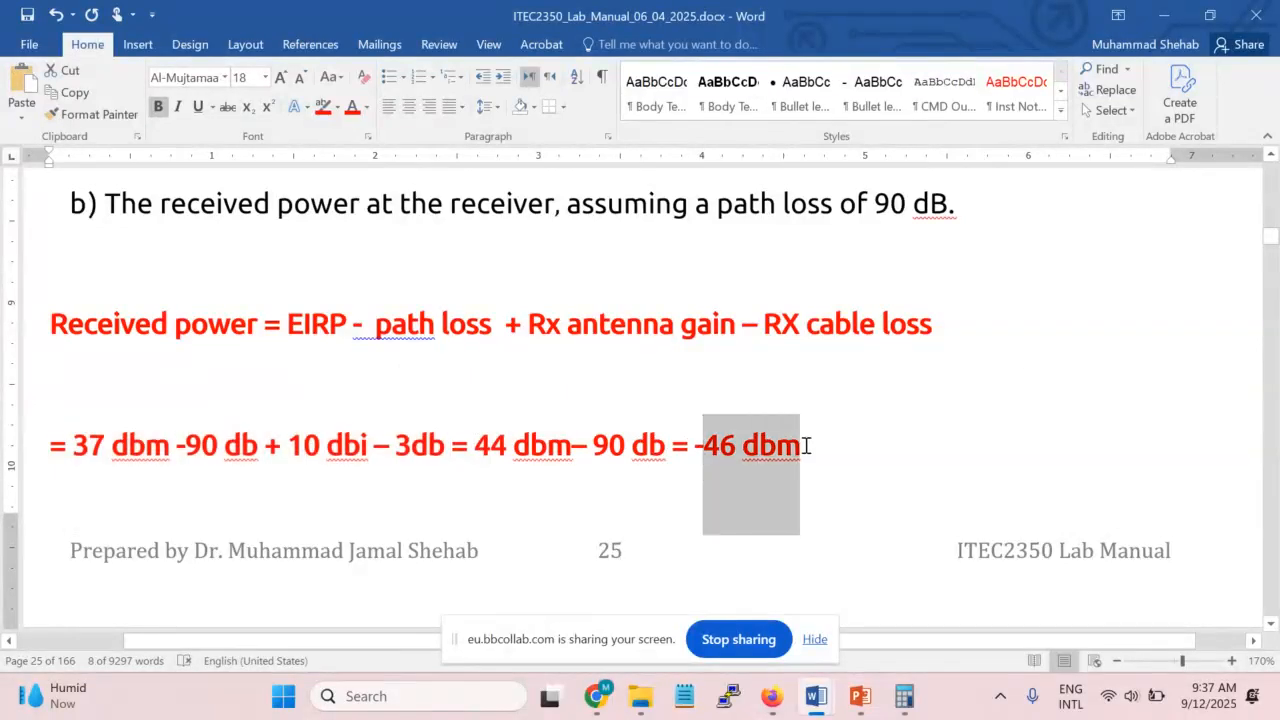
{"action": "left_click", "coordinate": [806, 445]}
In Calculator, a first attempt at 37 − 90 + 10 − 3 gives -120 and is cleared
{"action": "left_click", "coordinate": [904, 696]}
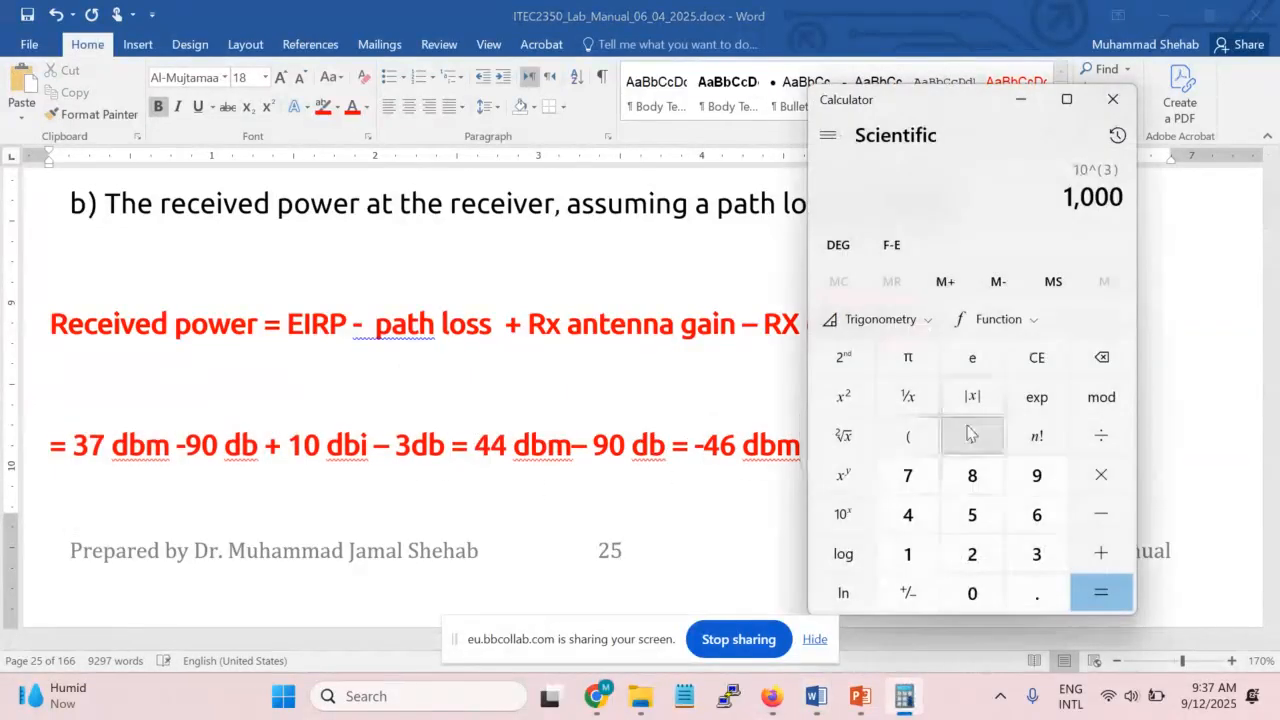
{"action": "left_click", "coordinate": [1037, 357]}
{"action": "left_click", "coordinate": [1101, 514]}
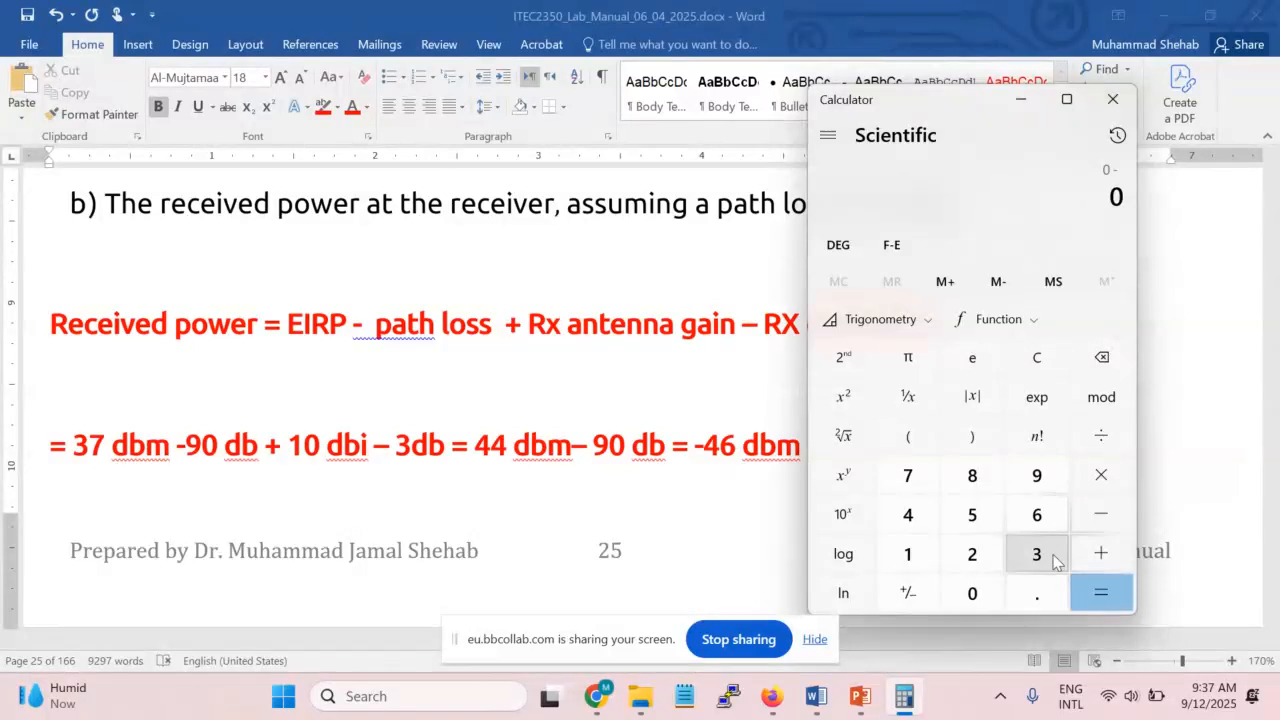
{"action": "left_click", "coordinate": [1037, 554]}
{"action": "left_click", "coordinate": [908, 475]}
{"action": "left_click", "coordinate": [1113, 528]}
{"action": "left_click", "coordinate": [1037, 475]}
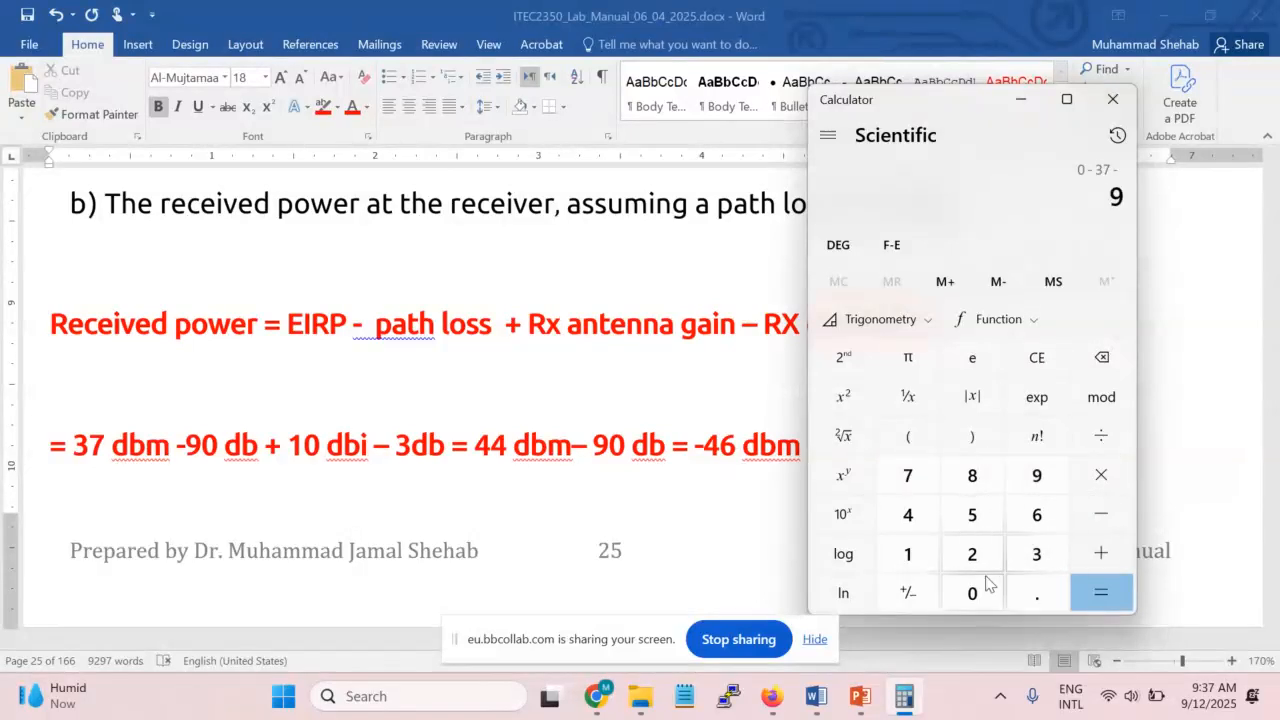
{"action": "left_click", "coordinate": [972, 593]}
{"action": "left_click", "coordinate": [1110, 550]}
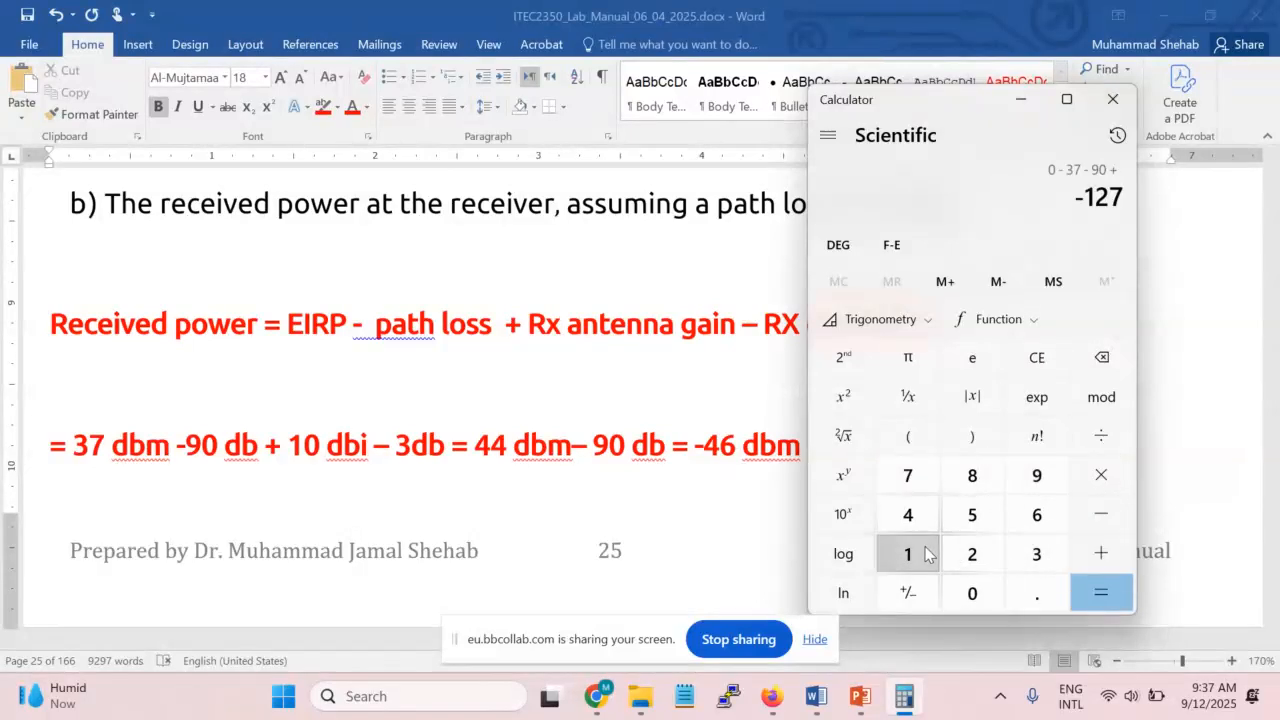
{"action": "left_click", "coordinate": [920, 552]}
{"action": "left_click", "coordinate": [982, 592]}
{"action": "left_click", "coordinate": [1101, 512]}
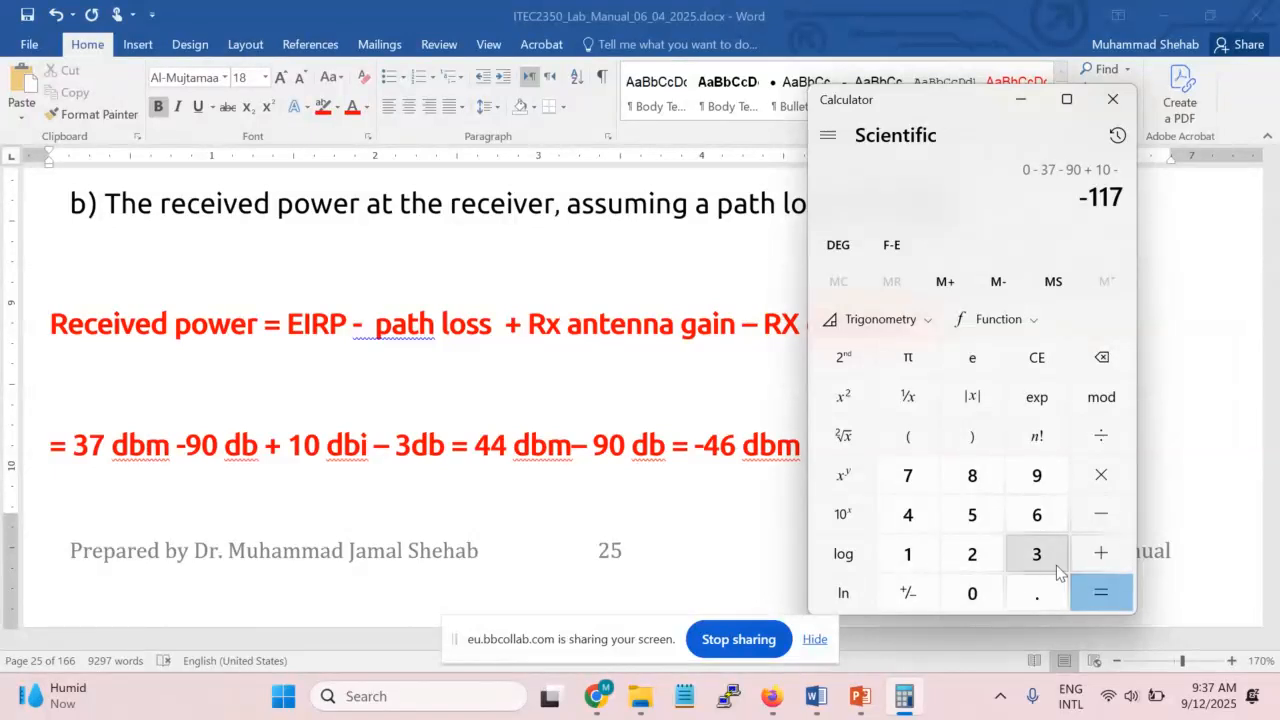
{"action": "left_click", "coordinate": [1037, 554]}
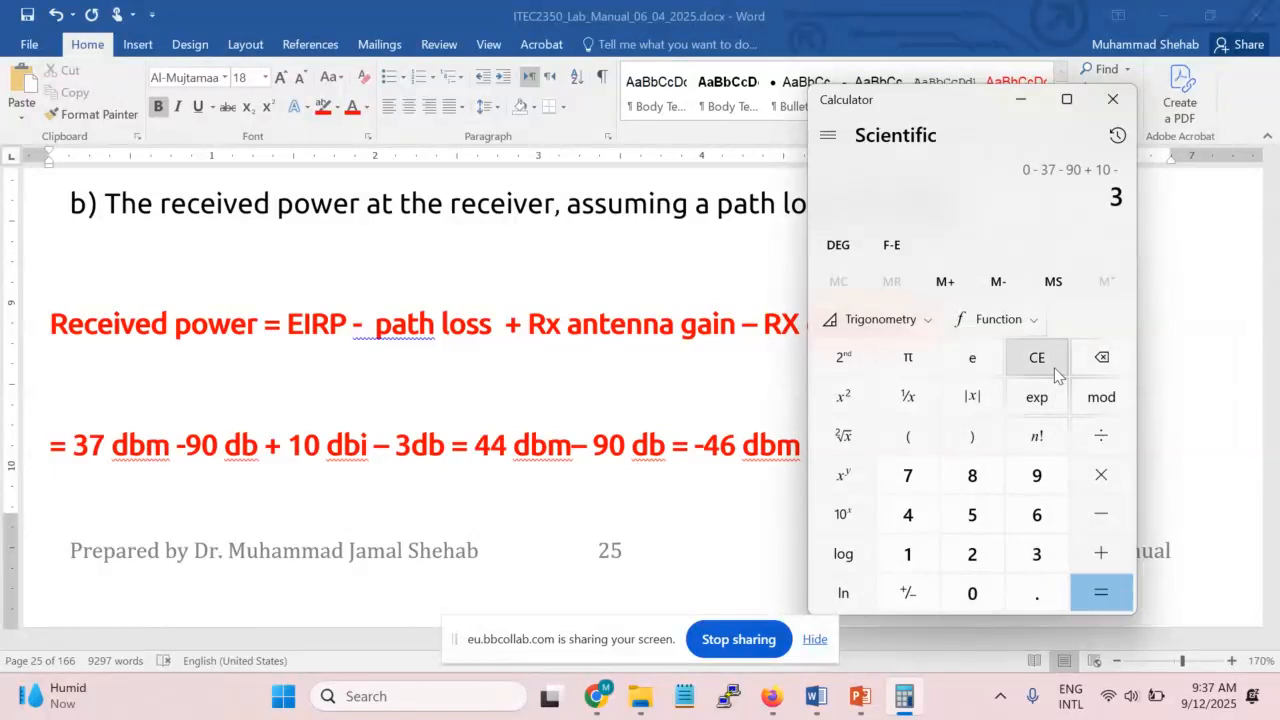
{"action": "left_click", "coordinate": [1118, 590]}
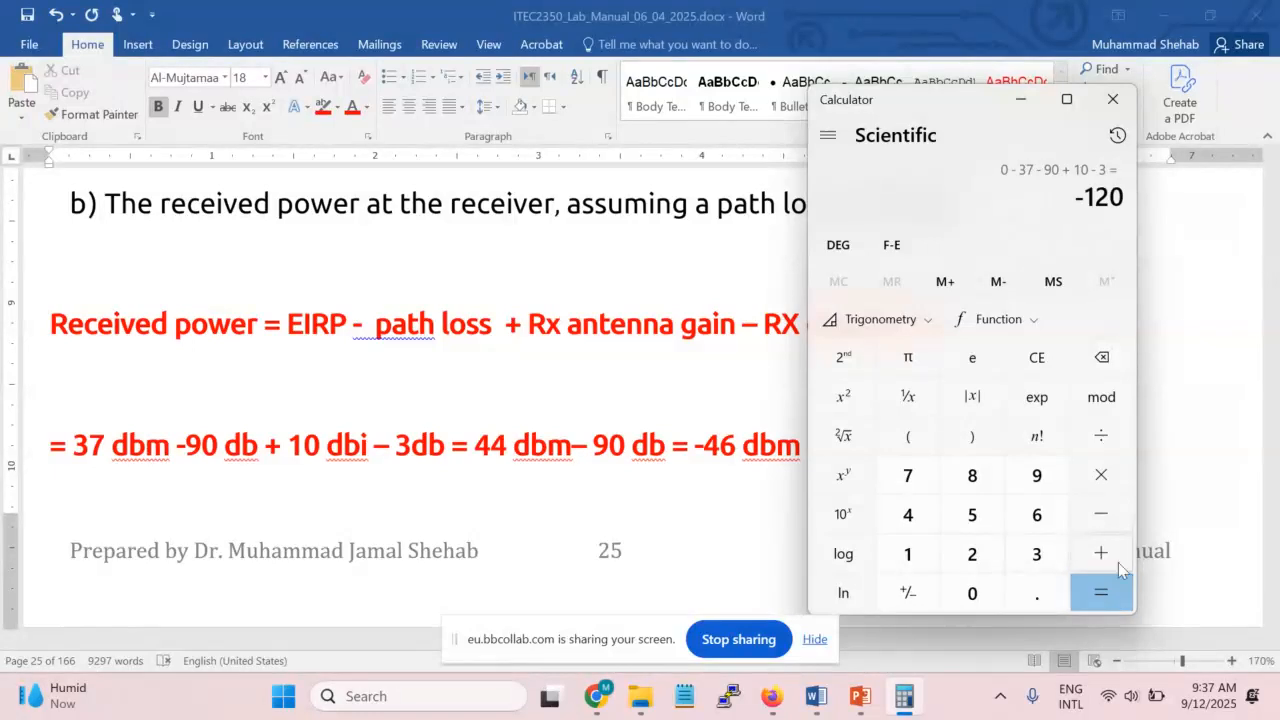
{"action": "left_click", "coordinate": [1038, 360]}
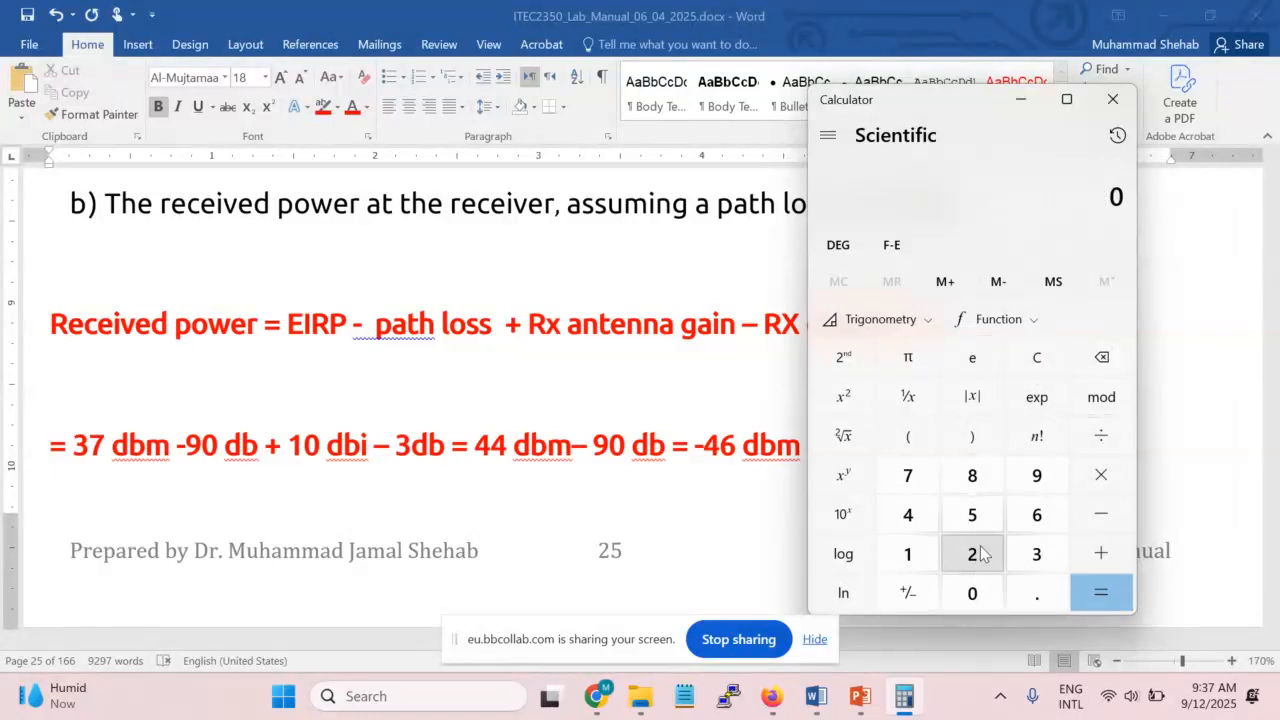
Re-enter 37 − 90 + 10 − 3 to get -46, then close Calculator
{"action": "left_click", "coordinate": [1037, 554]}
{"action": "left_click", "coordinate": [912, 494]}
{"action": "left_click", "coordinate": [1100, 514]}
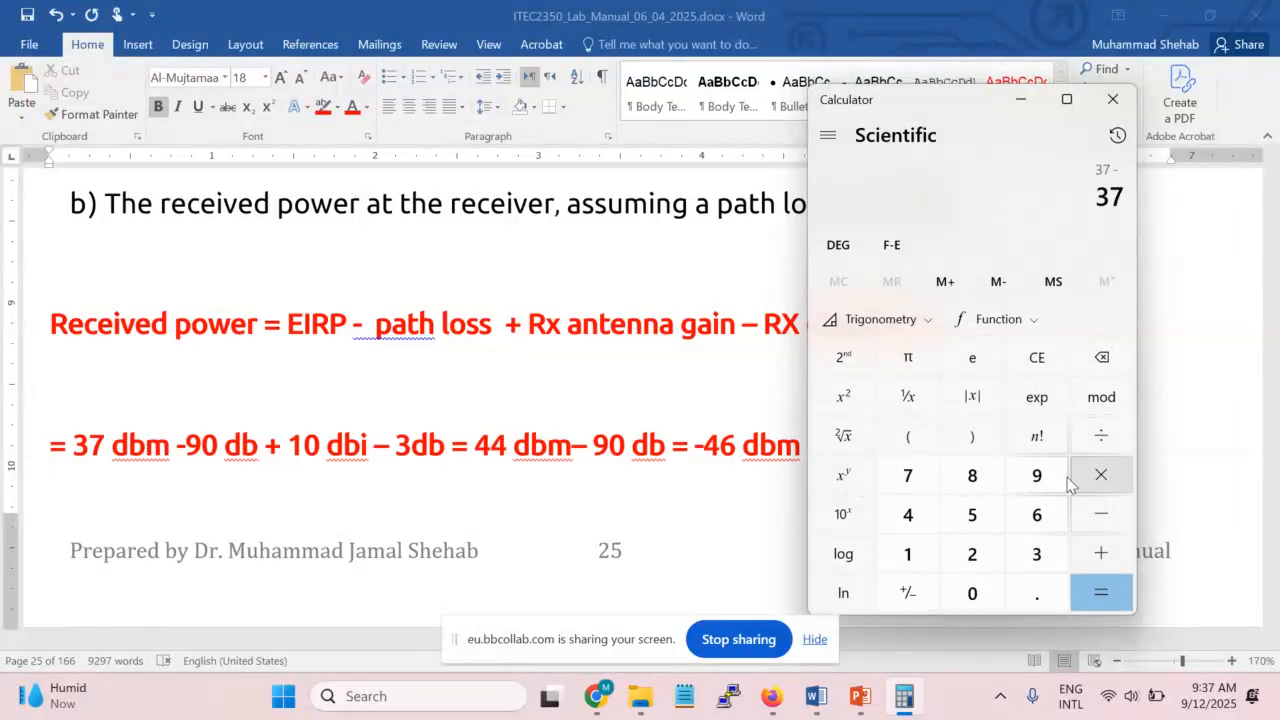
{"action": "left_click", "coordinate": [1037, 476]}
{"action": "left_click", "coordinate": [978, 594]}
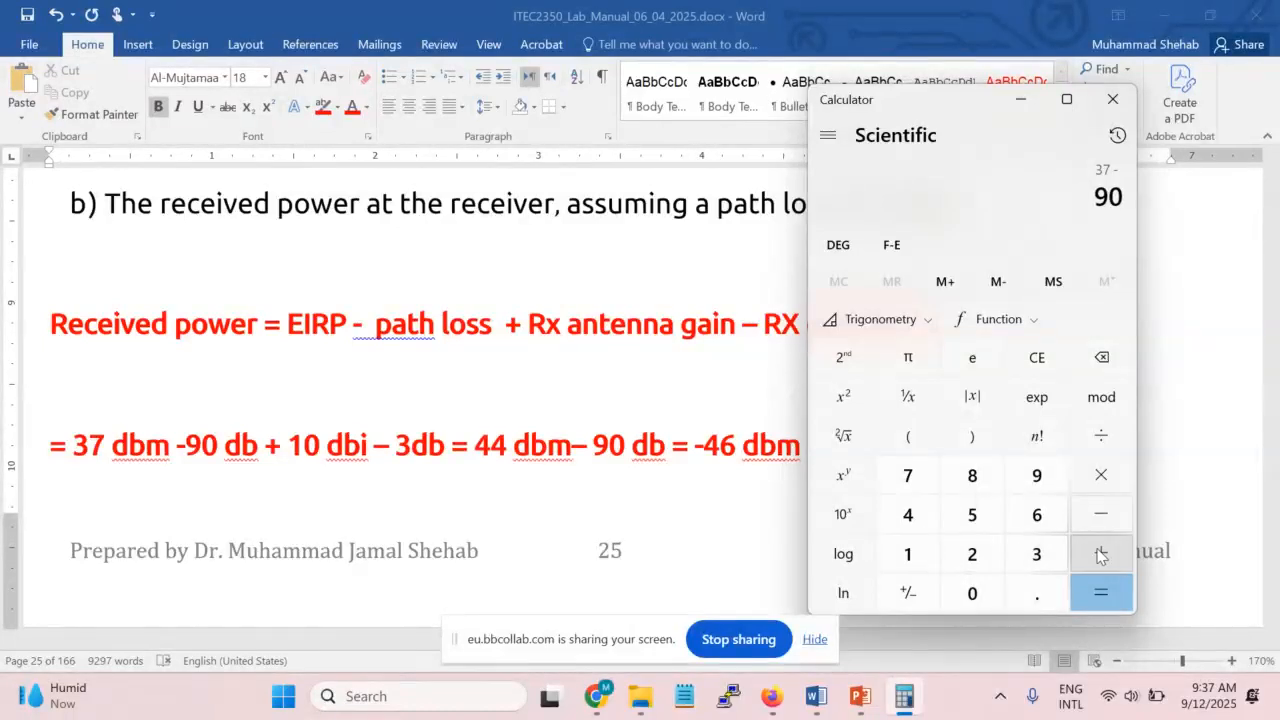
{"action": "left_click", "coordinate": [1100, 556]}
{"action": "left_click", "coordinate": [908, 553]}
{"action": "left_click", "coordinate": [972, 592]}
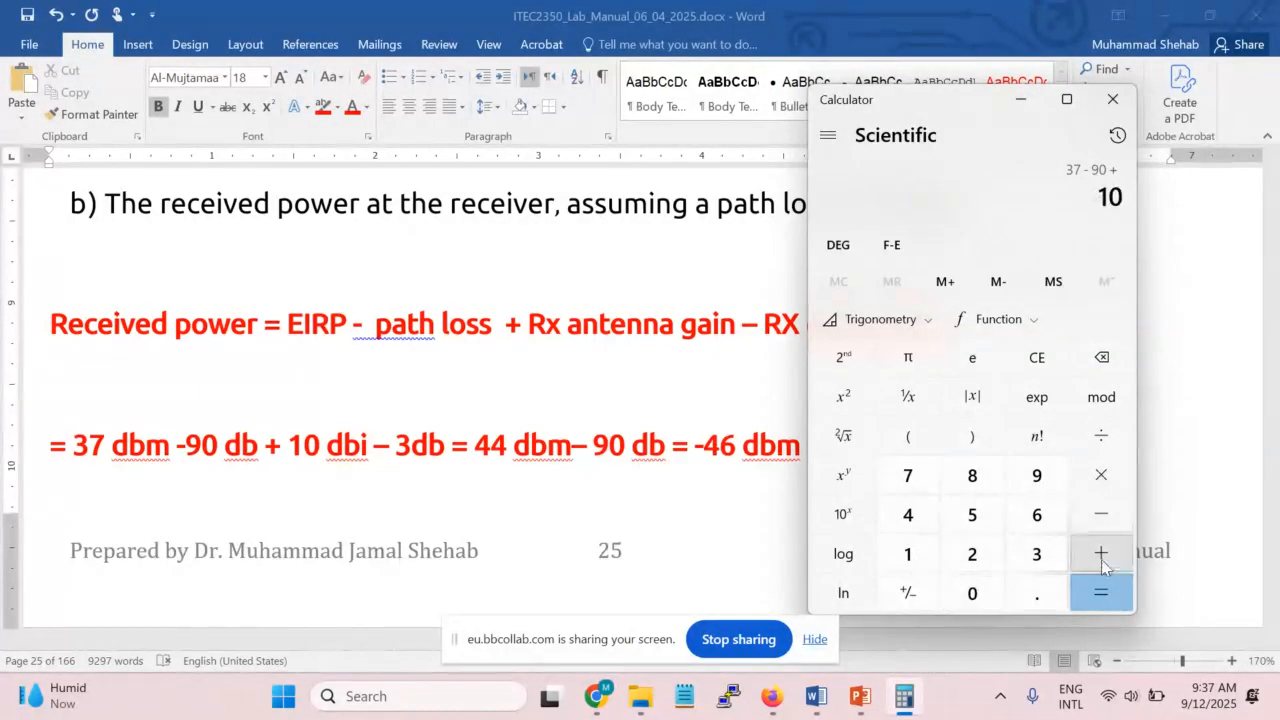
{"action": "left_click", "coordinate": [1103, 520]}
{"action": "left_click", "coordinate": [1040, 553]}
{"action": "left_click", "coordinate": [1102, 592]}
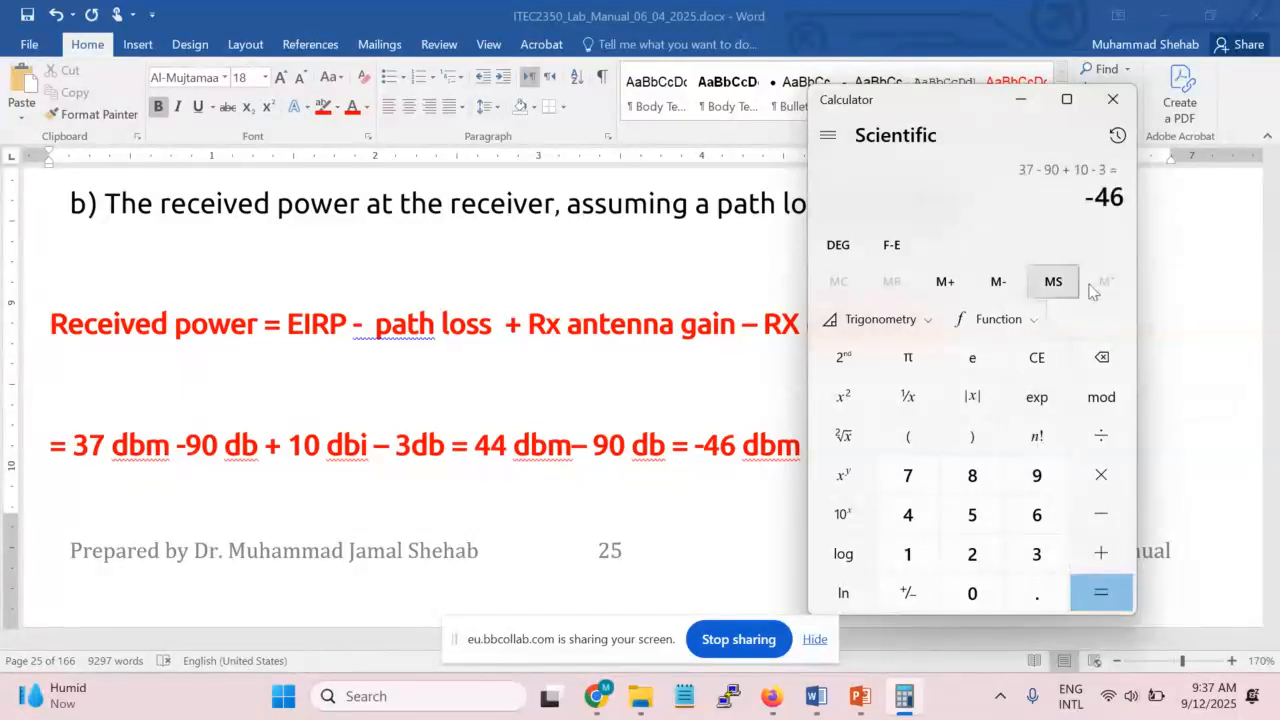
{"action": "left_click", "coordinate": [1113, 100]}
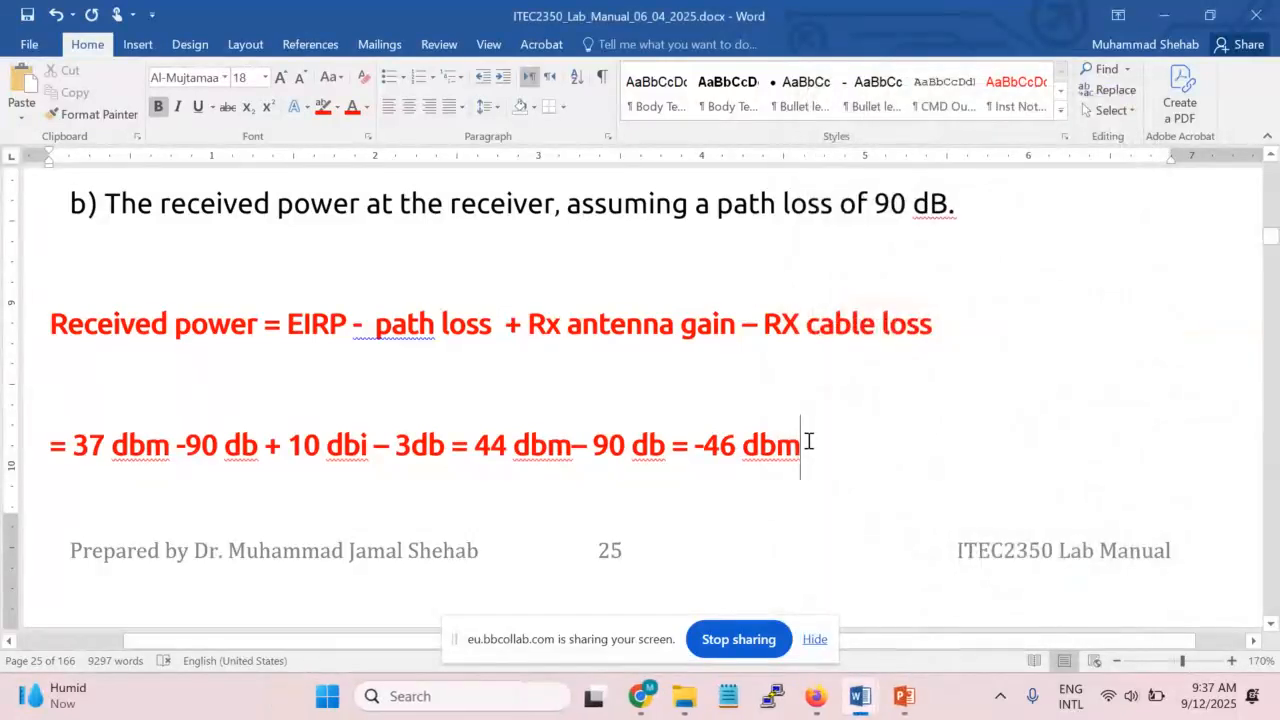
Glance at the PowerPoint EIRP slide, then review the EIRP and received-power answers in Word
{"action": "left_click_drag", "start_coordinate": [221, 328], "coordinate": [50, 326]}
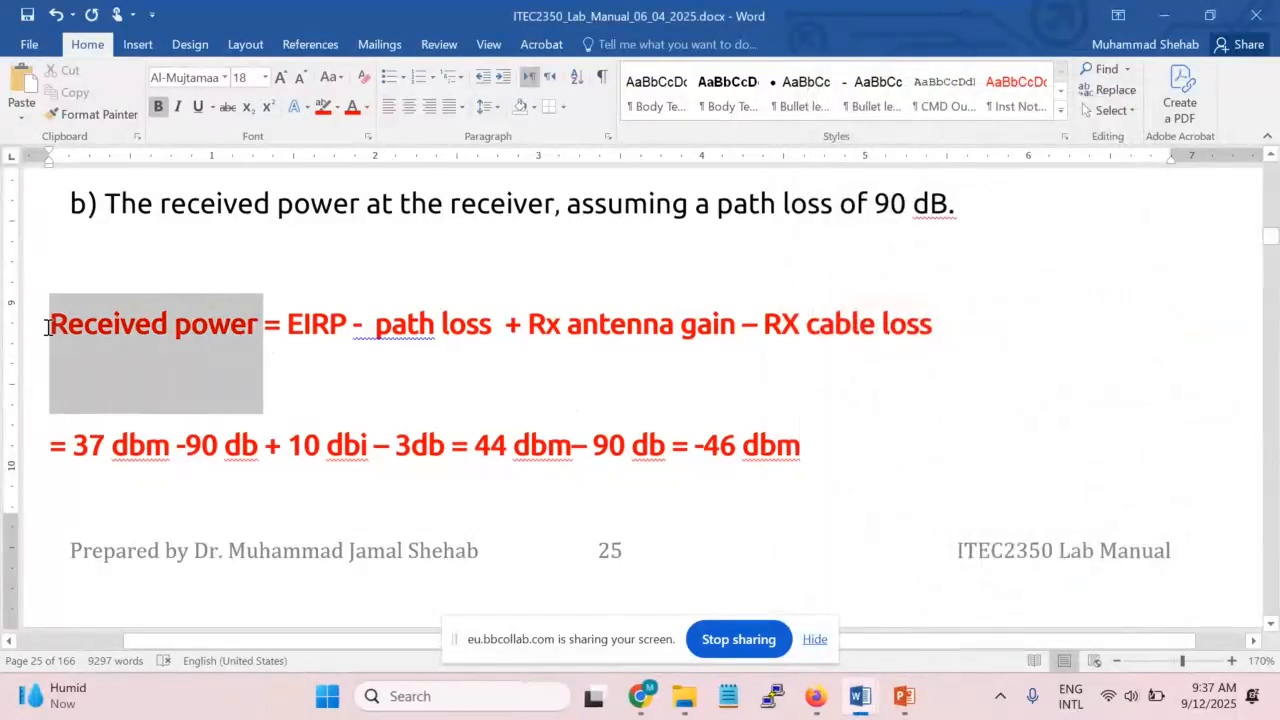
{"action": "scroll", "coordinate": [997, 443], "scroll_direction": "up", "scroll_amount": 1}
{"action": "left_click", "coordinate": [905, 697]}
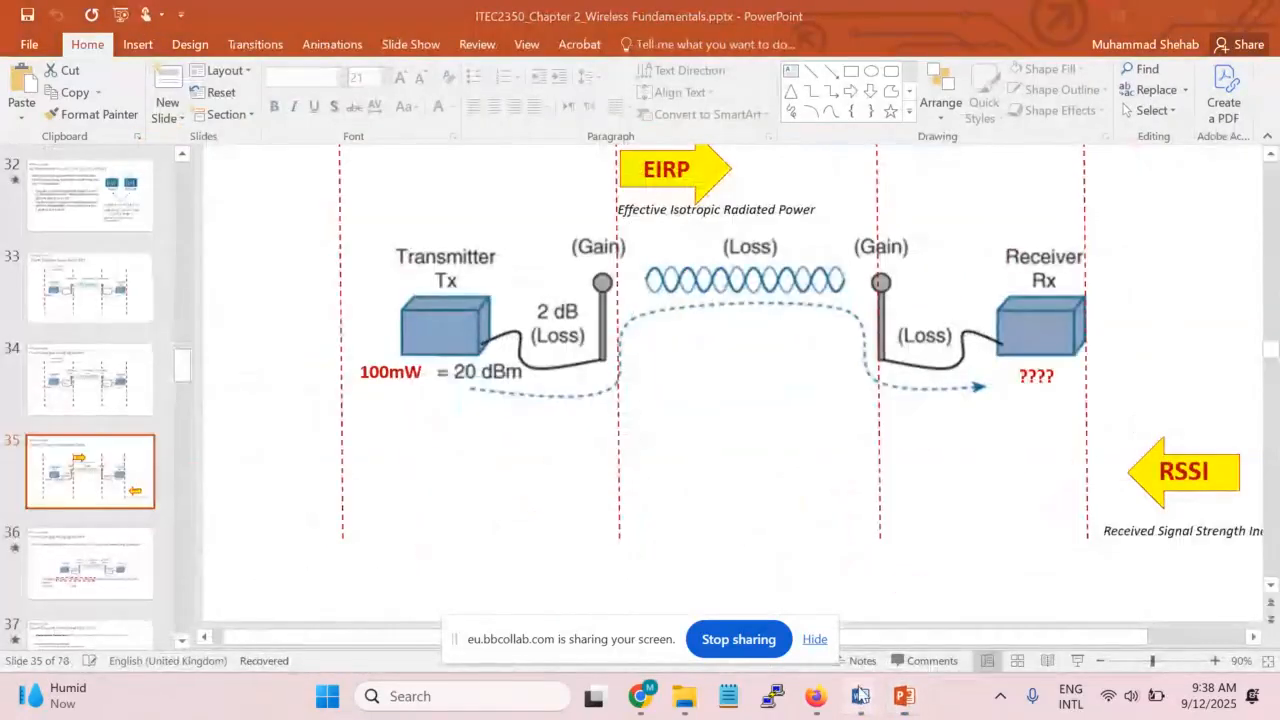
{"action": "mouse_move", "coordinate": [860, 697]}
{"action": "left_click", "coordinate": [766, 591]}
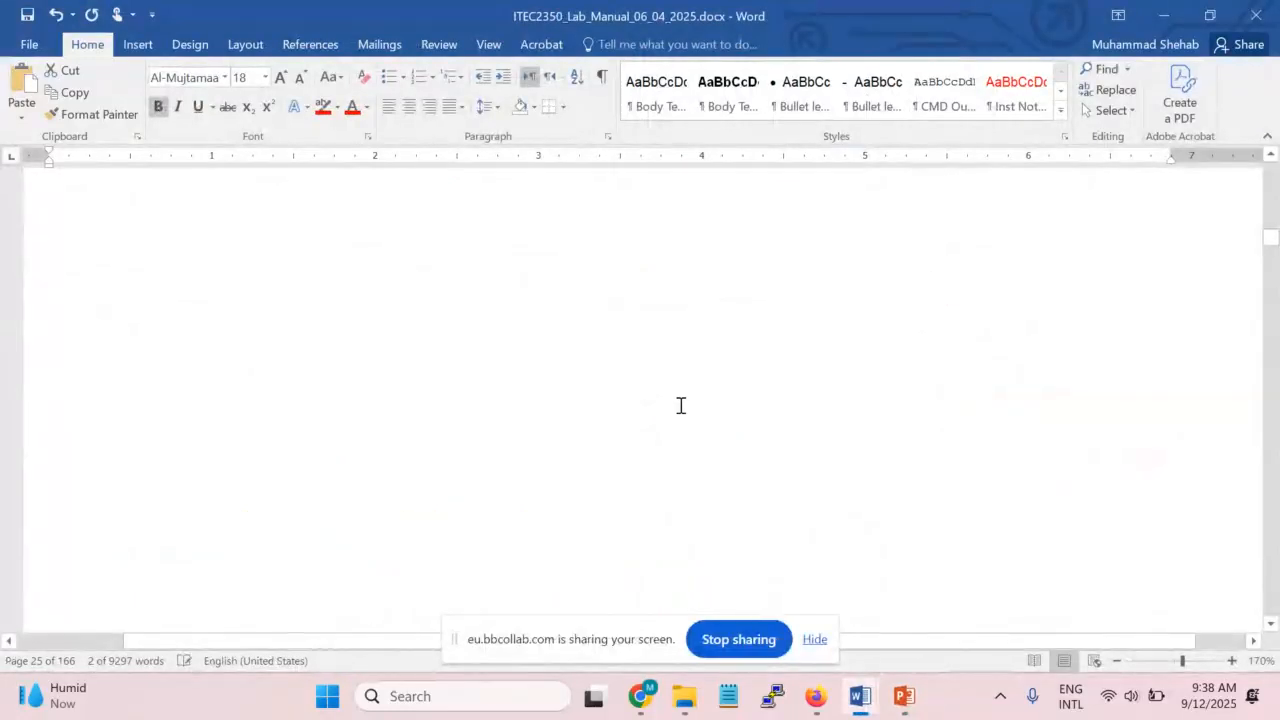
{"action": "scroll", "coordinate": [700, 380], "scroll_direction": "up", "scroll_amount": 10}
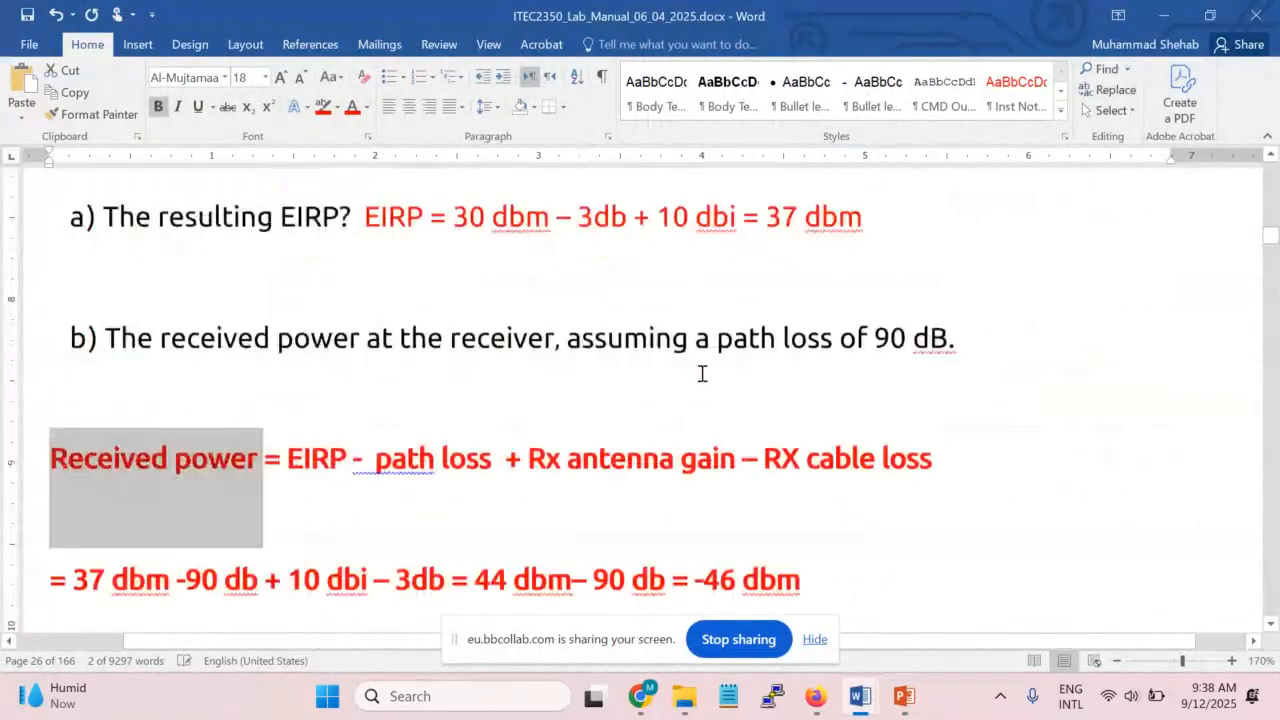
{"action": "scroll", "coordinate": [702, 373], "scroll_direction": "up", "scroll_amount": 1}
{"action": "left_click", "coordinate": [832, 453]}
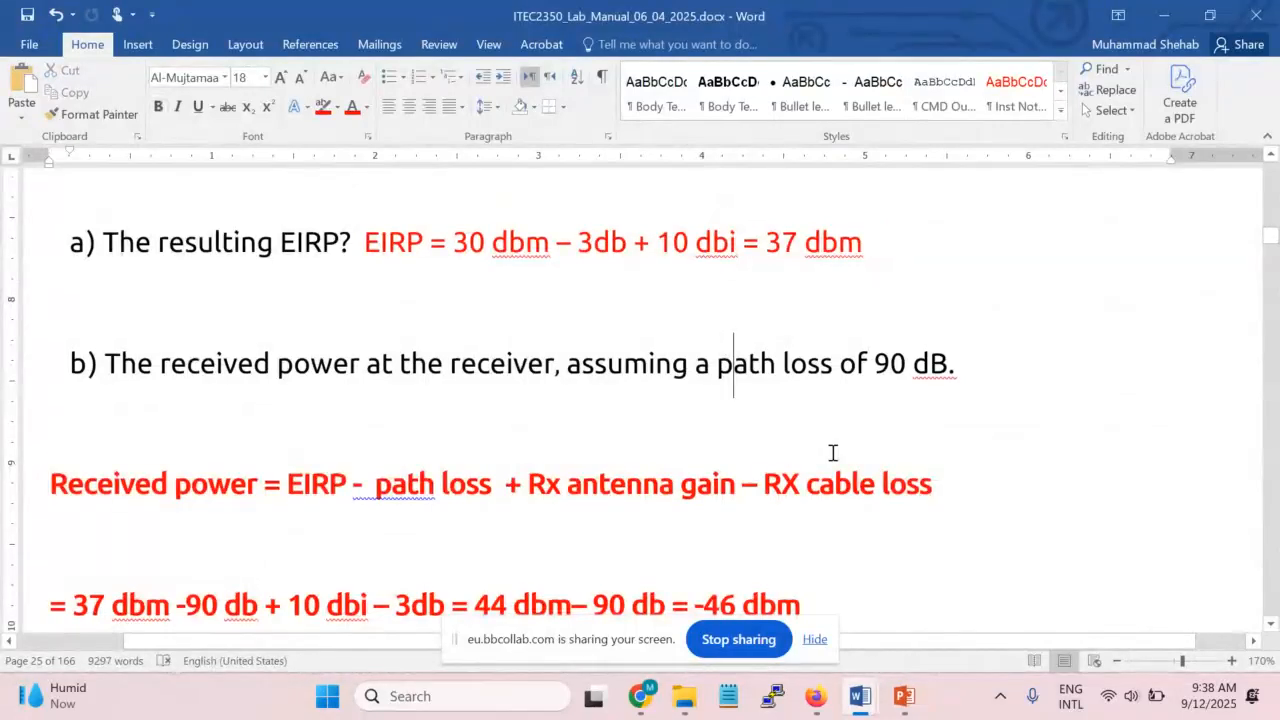
Jot a person's name in Notepad, then switch to the Collaborate session tab in Chrome
{"action": "left_click", "coordinate": [732, 695]}
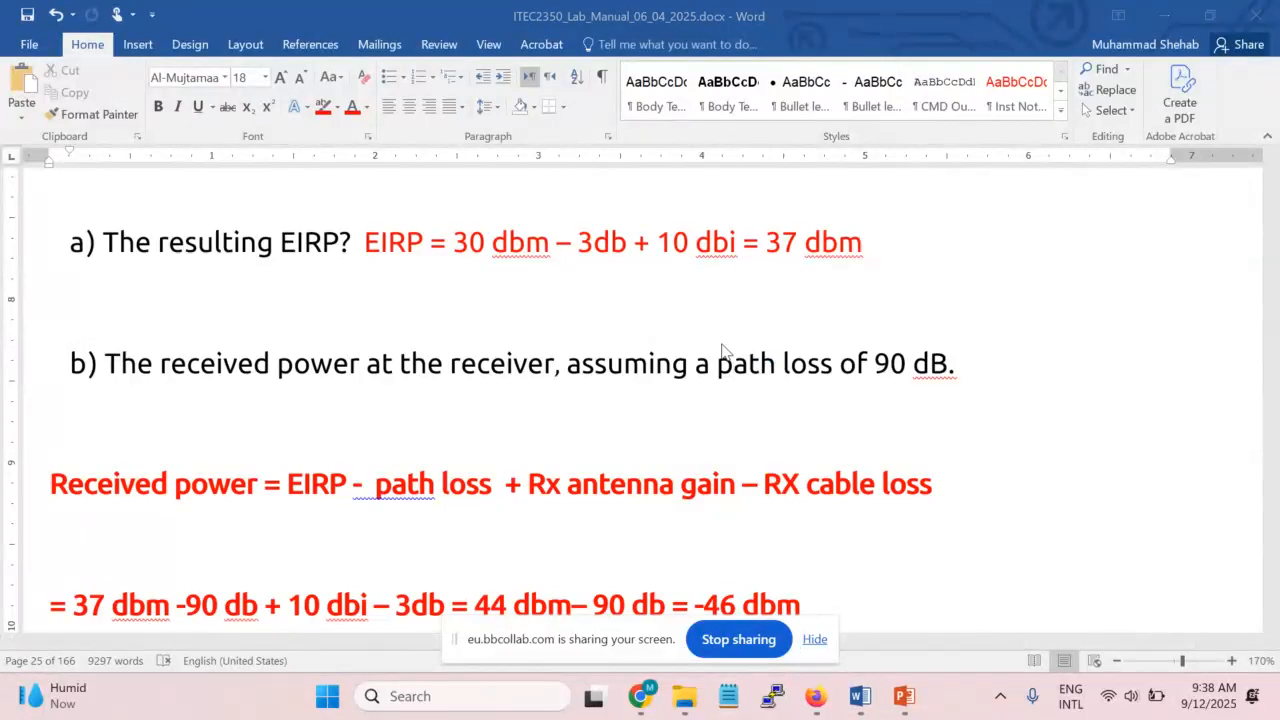
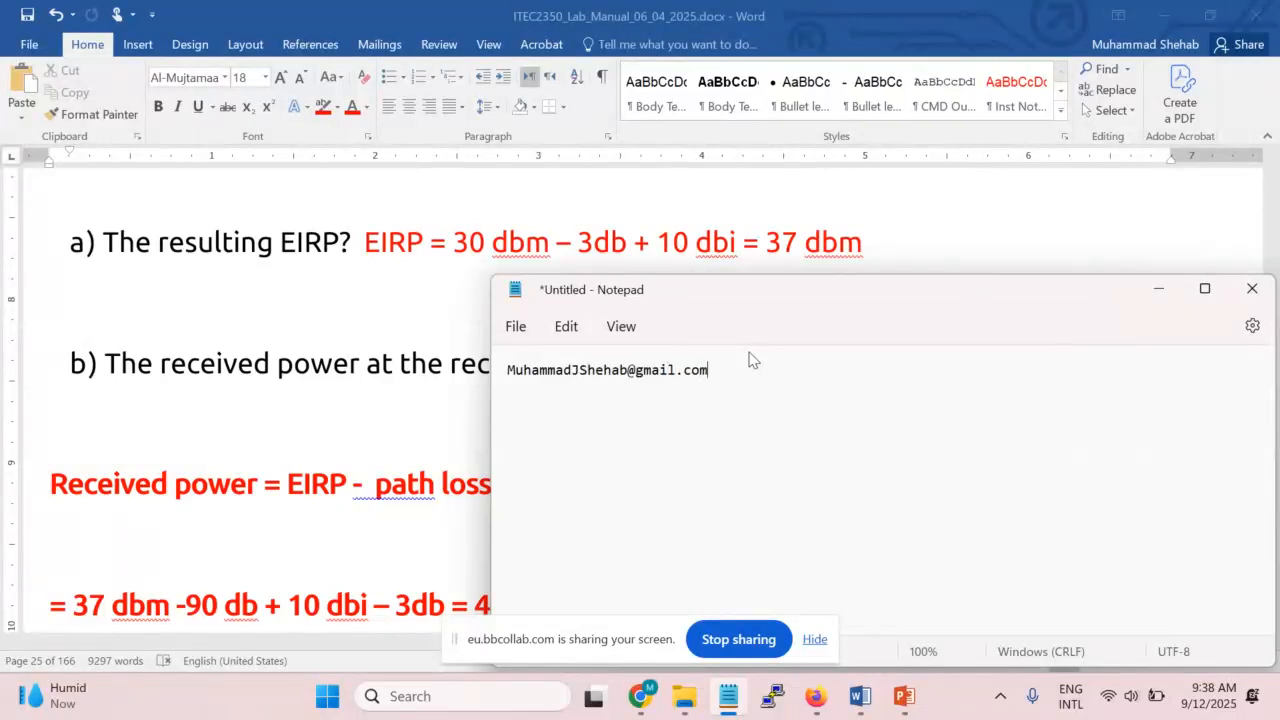
{"action": "mouse_move", "coordinate": [655, 692]}
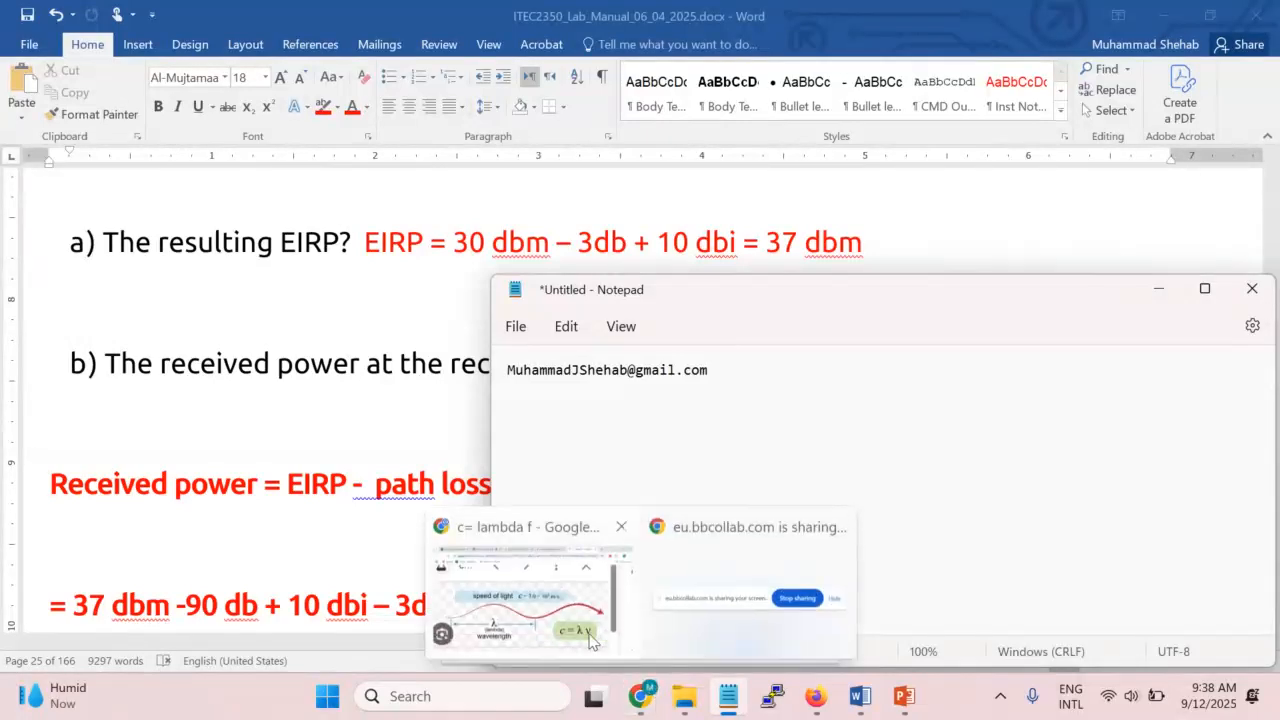
{"action": "left_click", "coordinate": [590, 638]}
{"action": "left_click", "coordinate": [337, 36]}
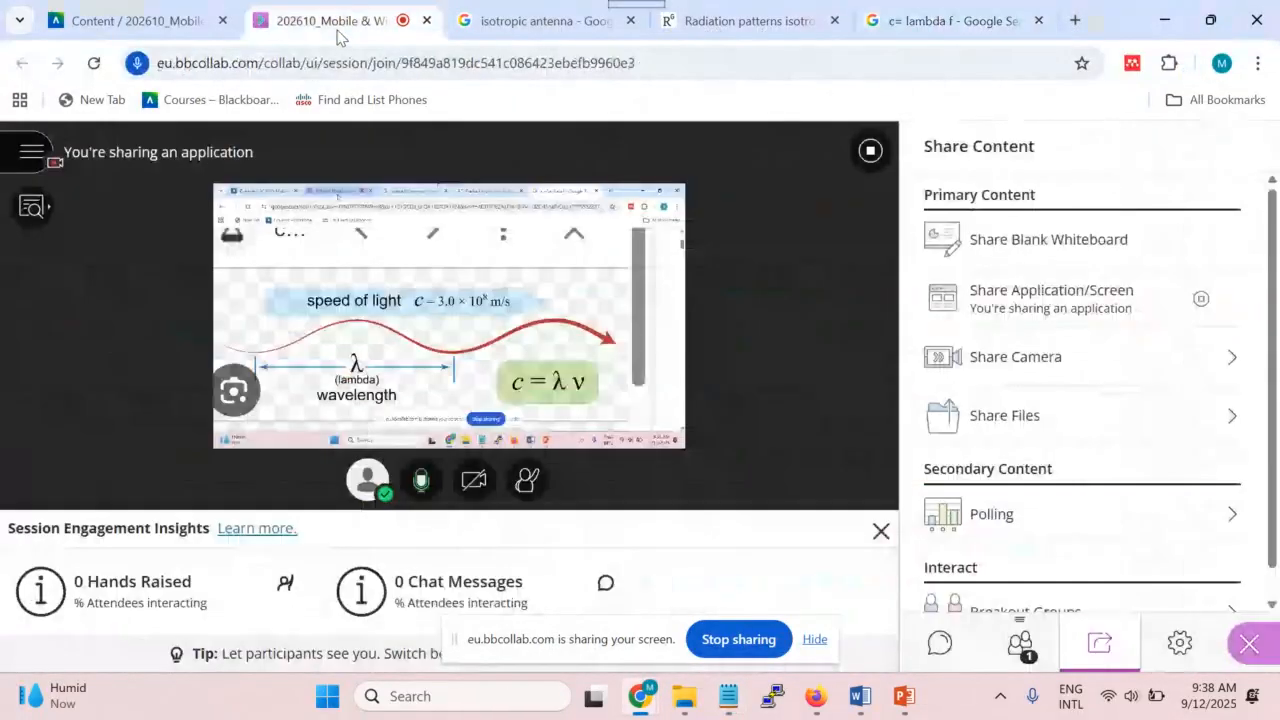